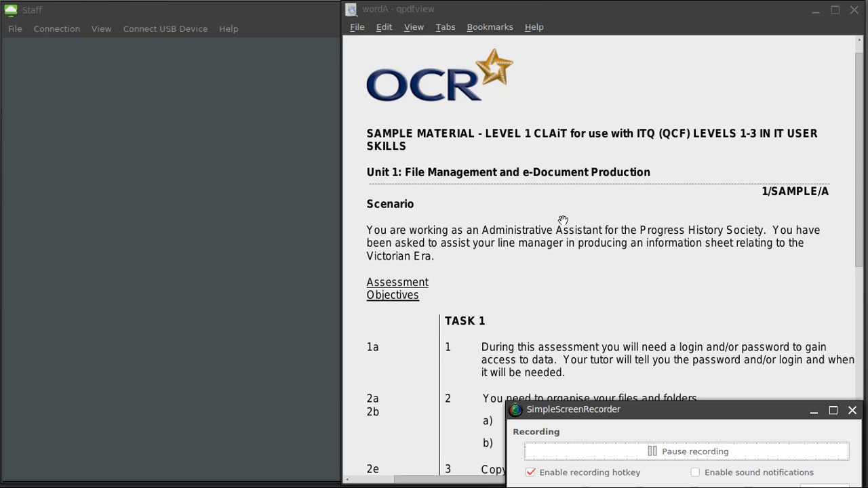
Read through the wordA Task 1 and screen print instructions in qpdfview, then switch to the Staff window.
{"action": "left_click_drag", "start_coordinate": [577, 271], "coordinate": [570, 170]}
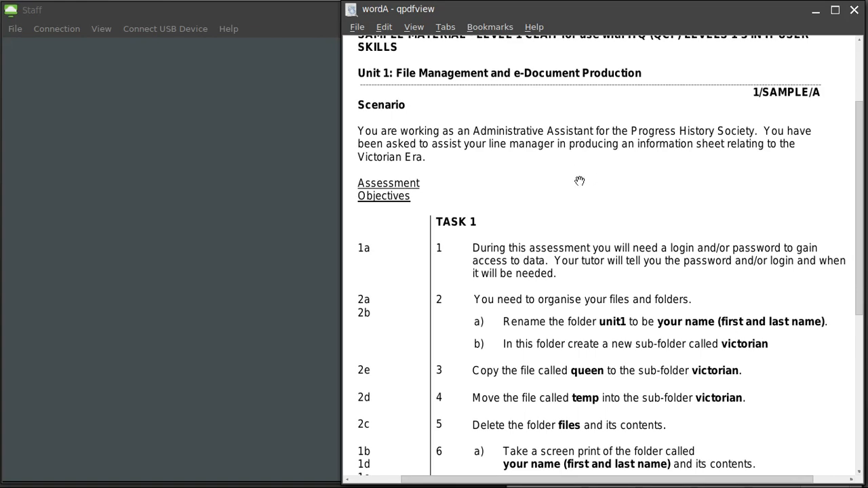
{"action": "left_click_drag", "start_coordinate": [598, 205], "coordinate": [590, 145]}
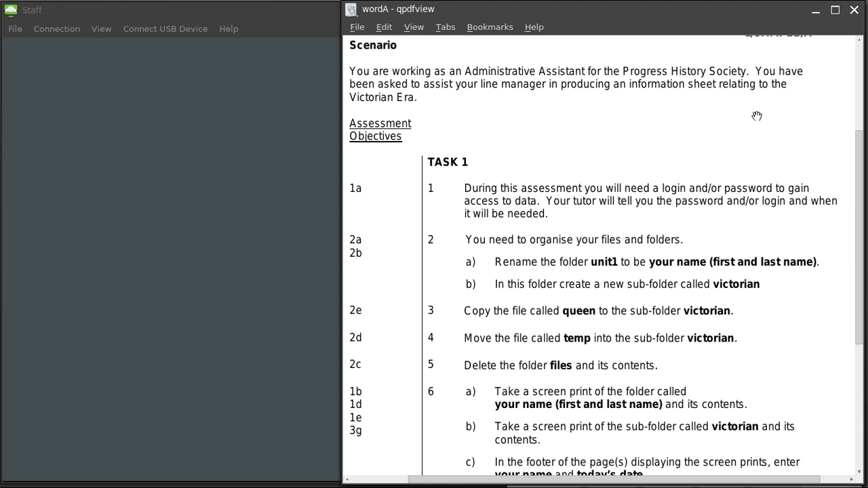
{"action": "left_click_drag", "start_coordinate": [791, 158], "coordinate": [697, 93]}
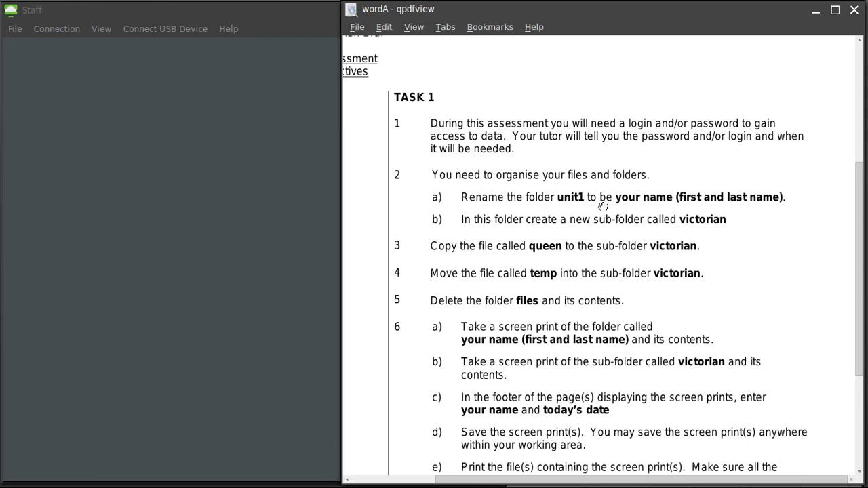
{"action": "left_click", "coordinate": [124, 372]}
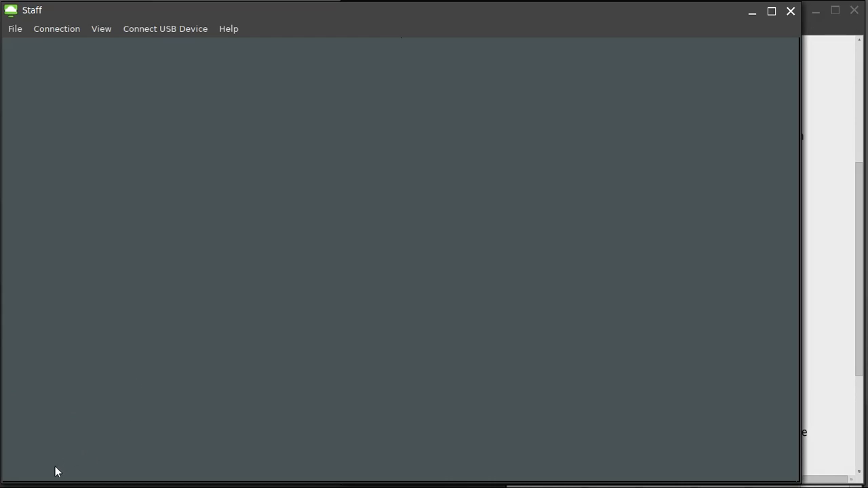
Launch File Explorer from the taskbar and open Documents from Frequent folders.
{"action": "mouse_move", "coordinate": [57, 485]}
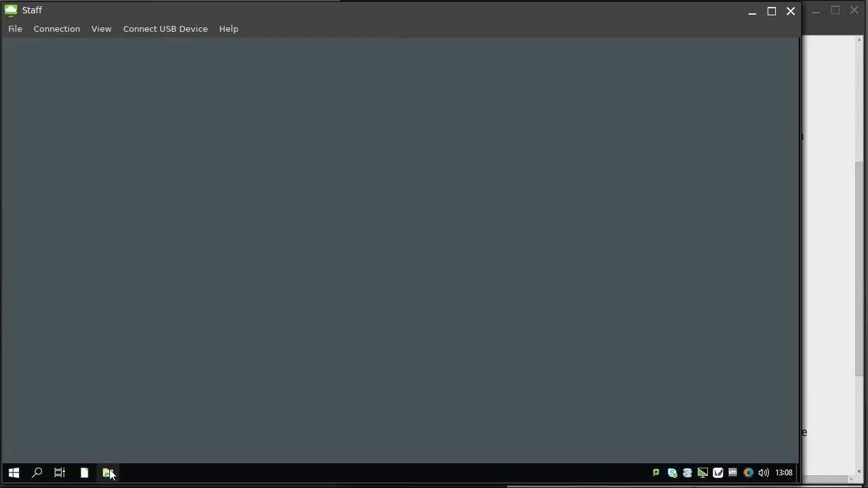
{"action": "left_click", "coordinate": [109, 472]}
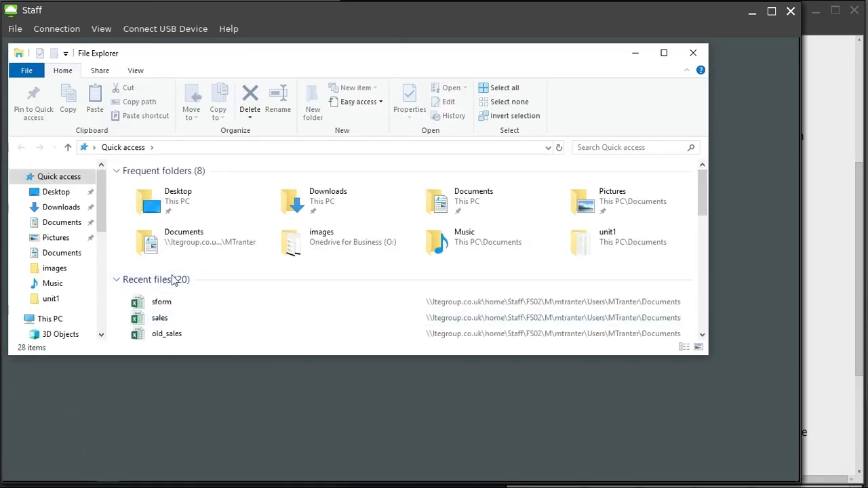
{"action": "double_click", "coordinate": [446, 206]}
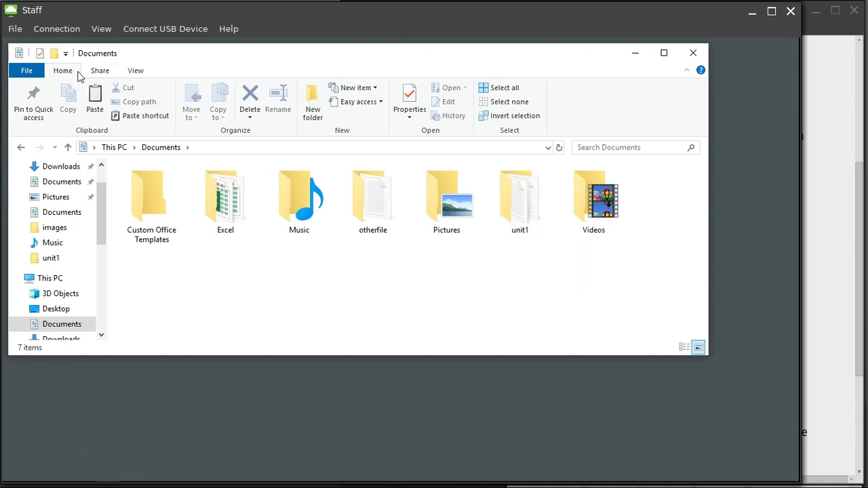
Rename the unit1 folder to the student's full name, then undo that rename.
{"action": "left_click", "coordinate": [526, 216]}
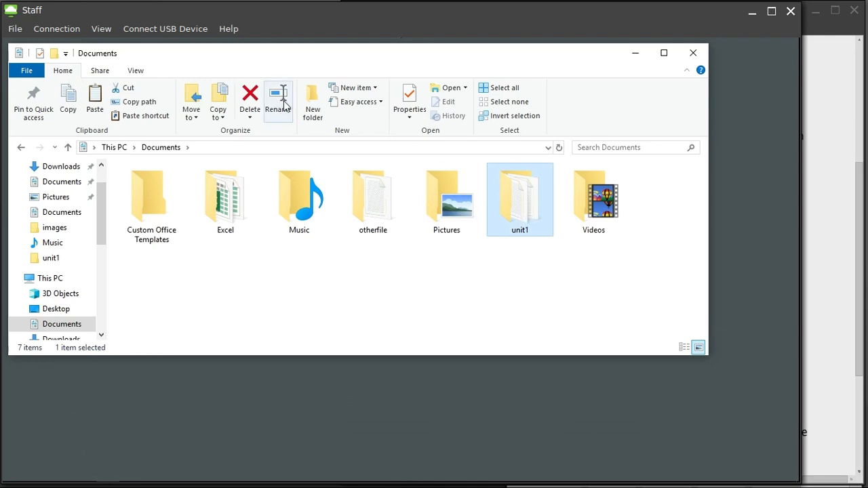
{"action": "left_click", "coordinate": [285, 105]}
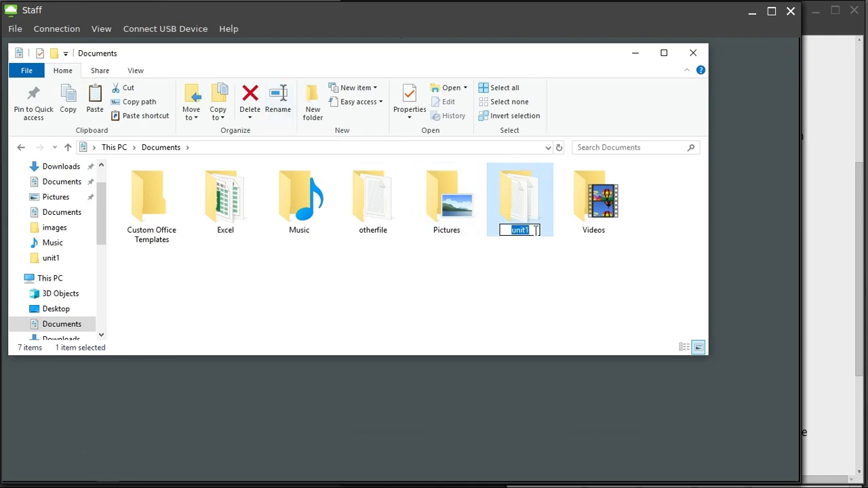
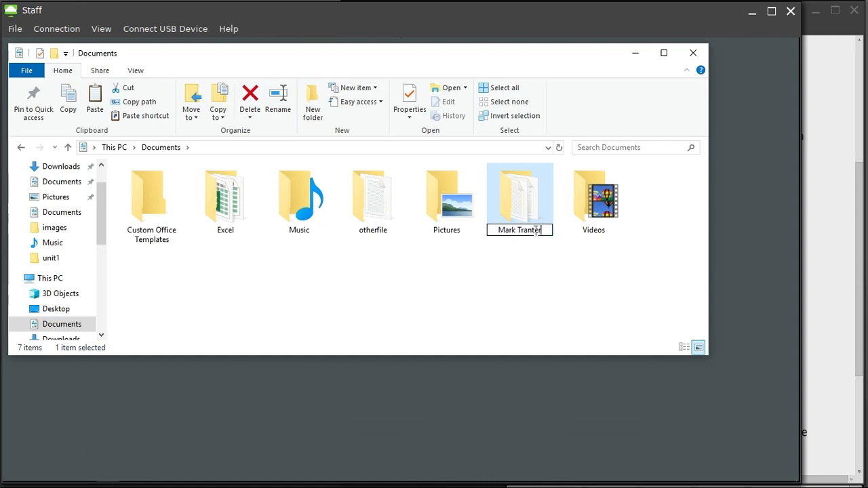
{"action": "left_click", "coordinate": [546, 279]}
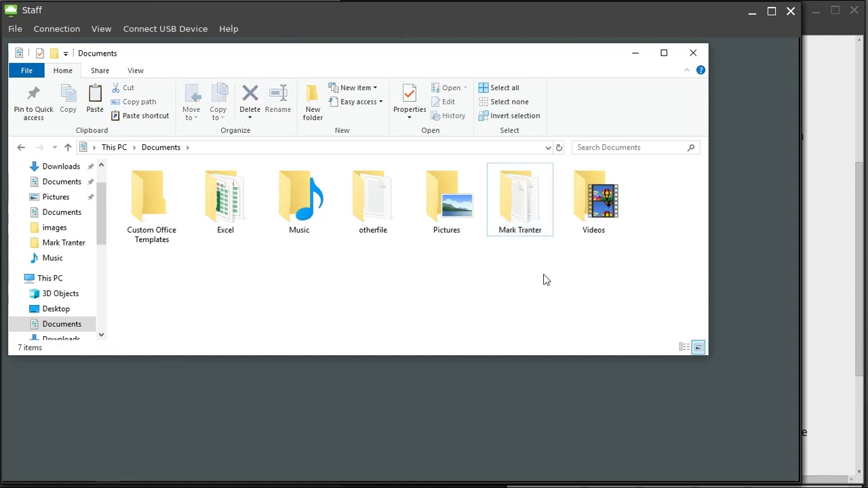
{"action": "key", "text": "ctrl+z"}
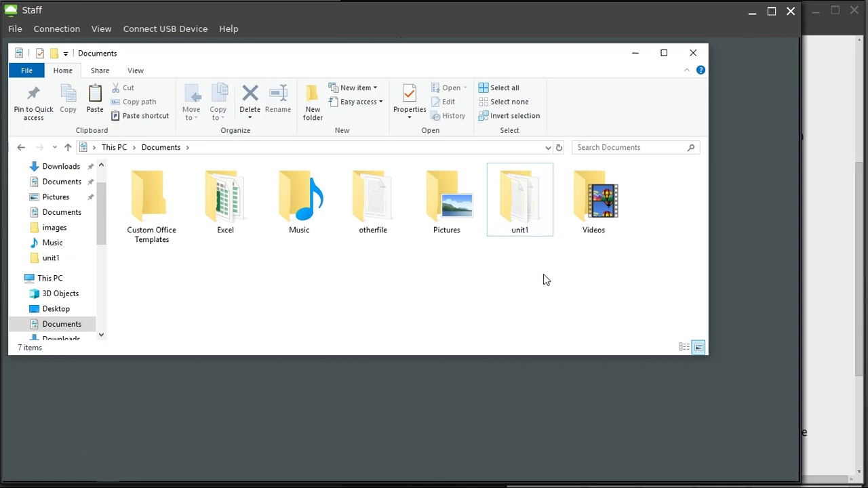
Rename unit1 to the student's first and last name again.
{"action": "left_click", "coordinate": [511, 231]}
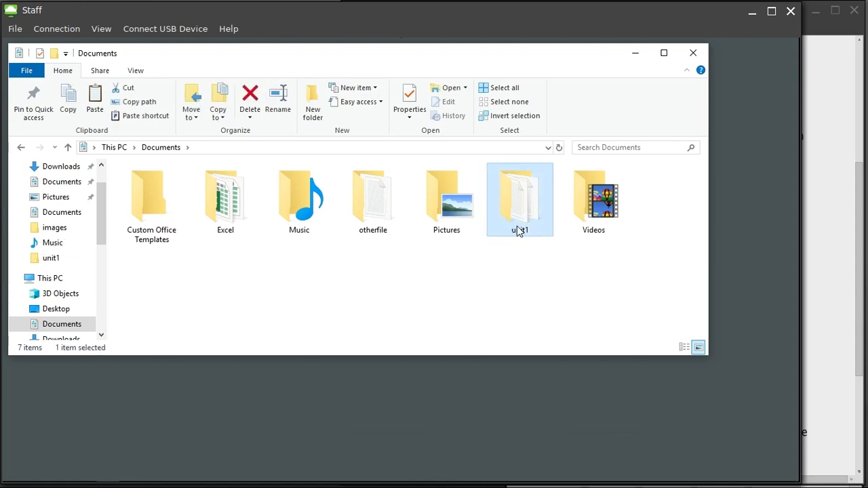
{"action": "left_click", "coordinate": [519, 231]}
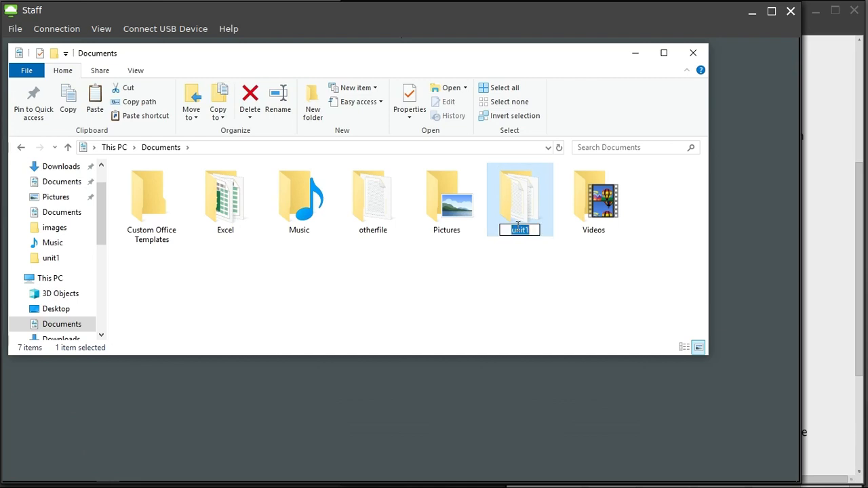
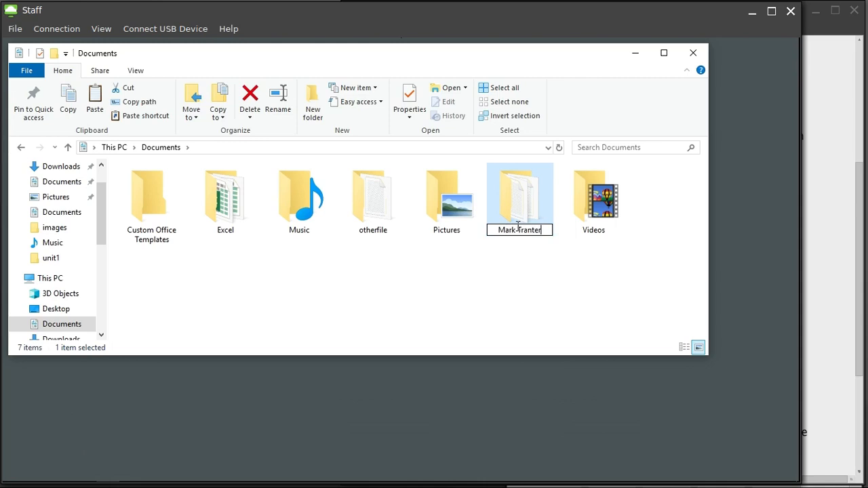
{"action": "left_click", "coordinate": [521, 273]}
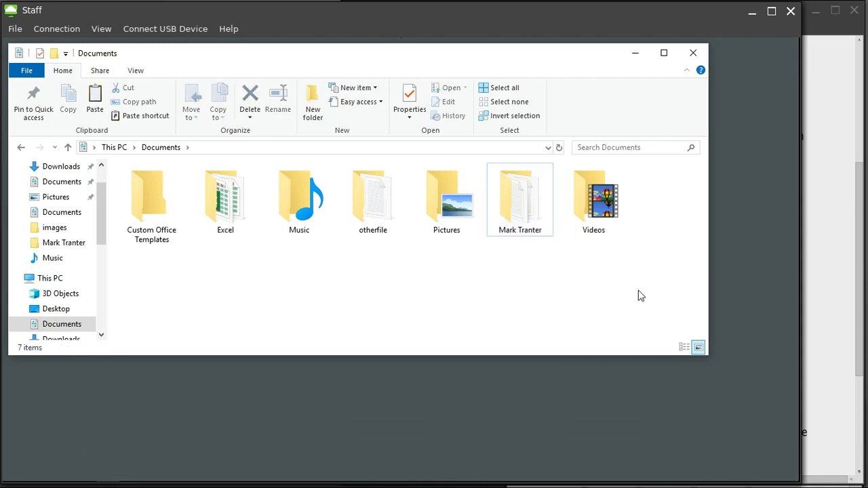
Recheck the renamed folder's name, then scroll the assessment PDF and return to Explorer.
{"action": "right_click", "coordinate": [526, 210]}
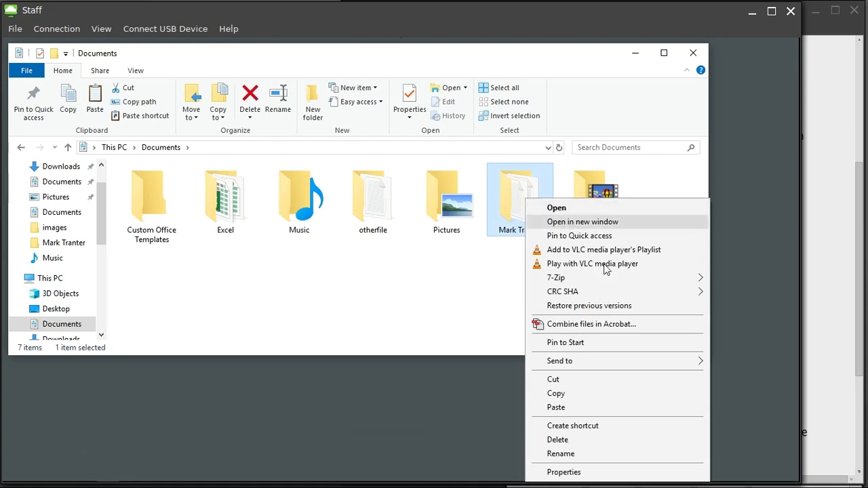
{"action": "left_click", "coordinate": [606, 453]}
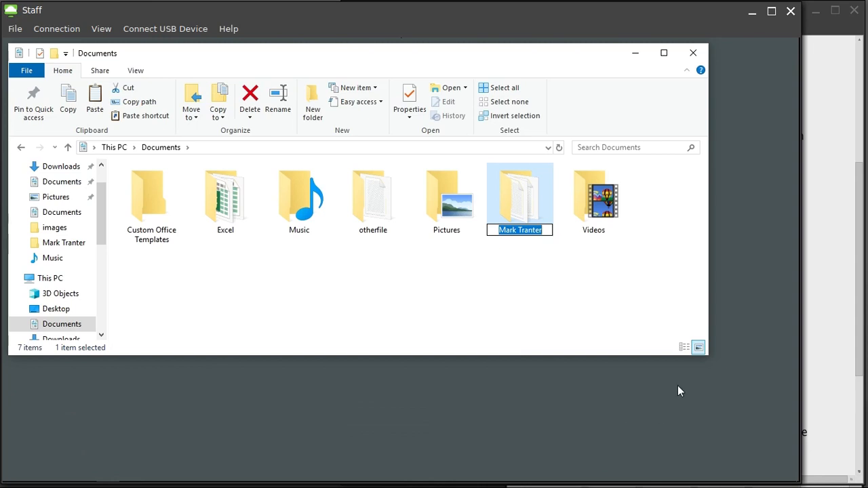
{"action": "left_click", "coordinate": [549, 306]}
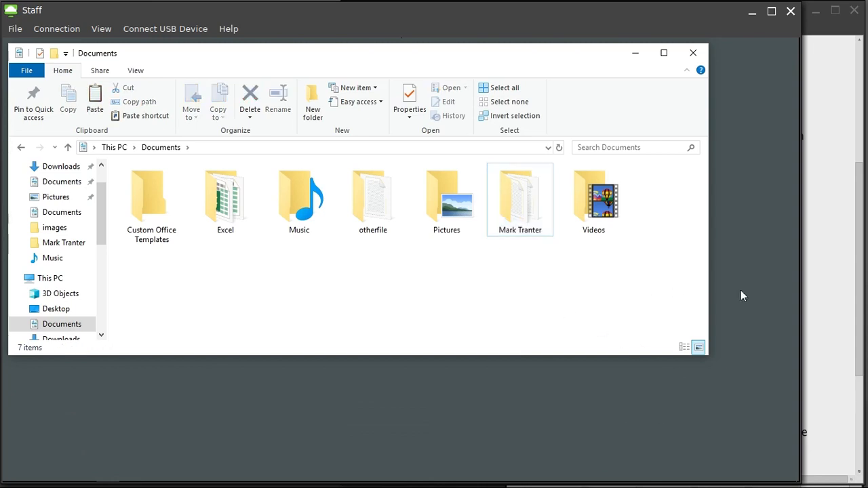
{"action": "left_click", "coordinate": [821, 284]}
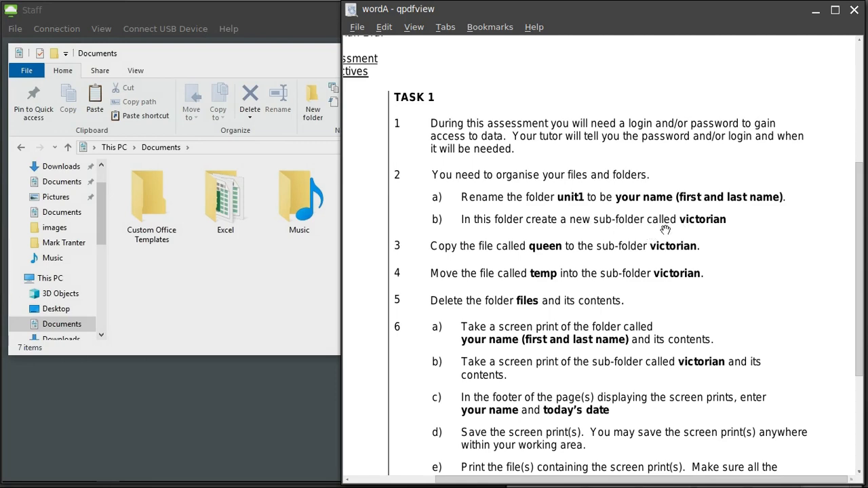
{"action": "scroll", "coordinate": [665, 230], "scroll_direction": "down", "scroll_amount": 3}
{"action": "left_click", "coordinate": [258, 281]}
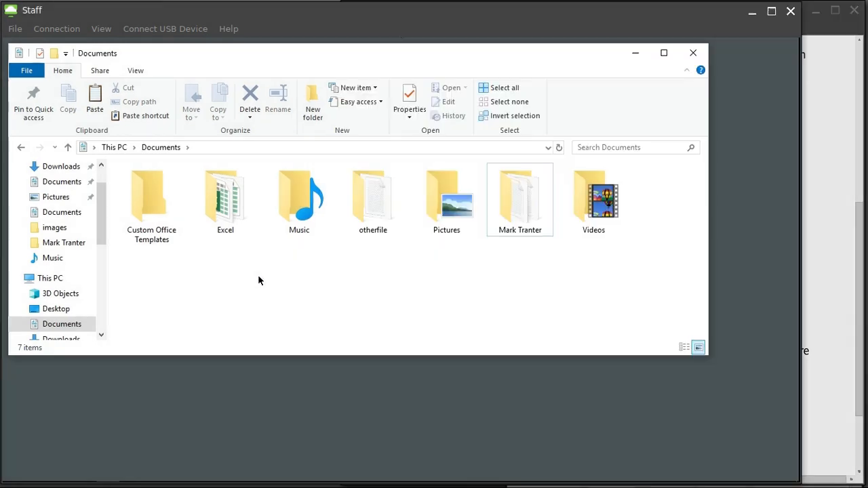
Open the student-named folder, create a new folder named 'vicooirian', then undo the rename.
{"action": "double_click", "coordinate": [516, 232]}
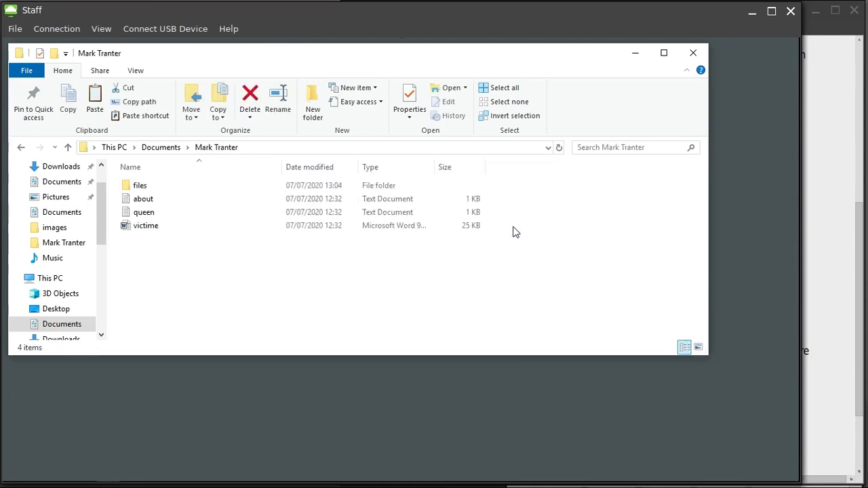
{"action": "left_click", "coordinate": [317, 117]}
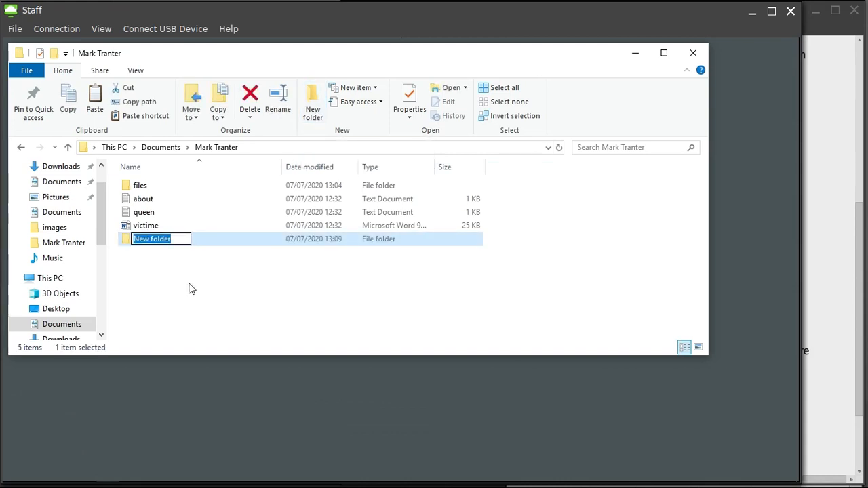
{"action": "type", "text": "vico"}
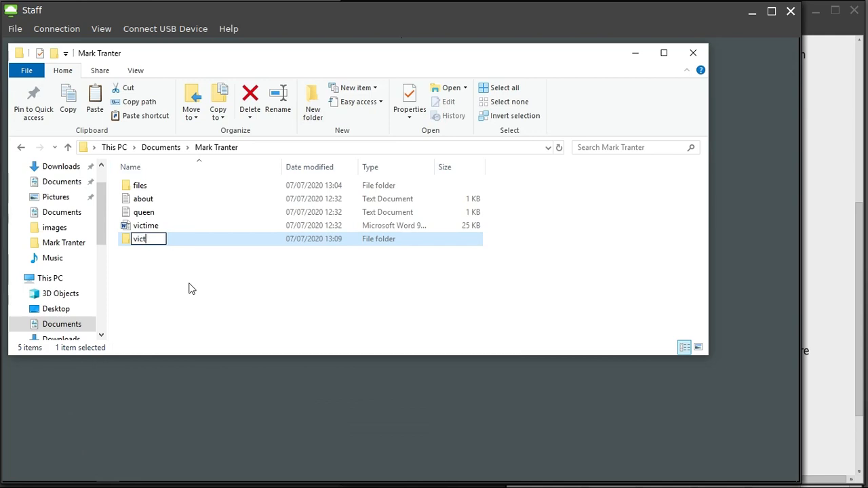
{"action": "type", "text": "oi"}
{"action": "type", "text": "rian"}
{"action": "key", "text": "Return"}
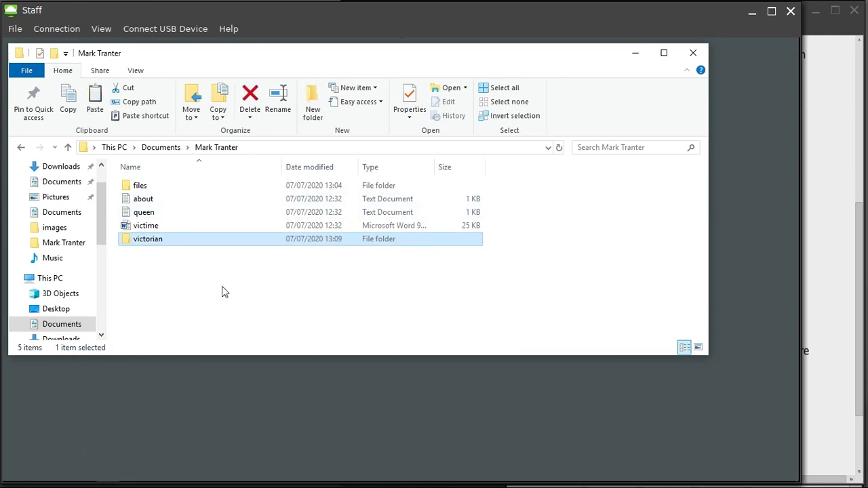
{"action": "key", "text": "ctrl+z"}
{"action": "key", "text": "ctrl+z"}
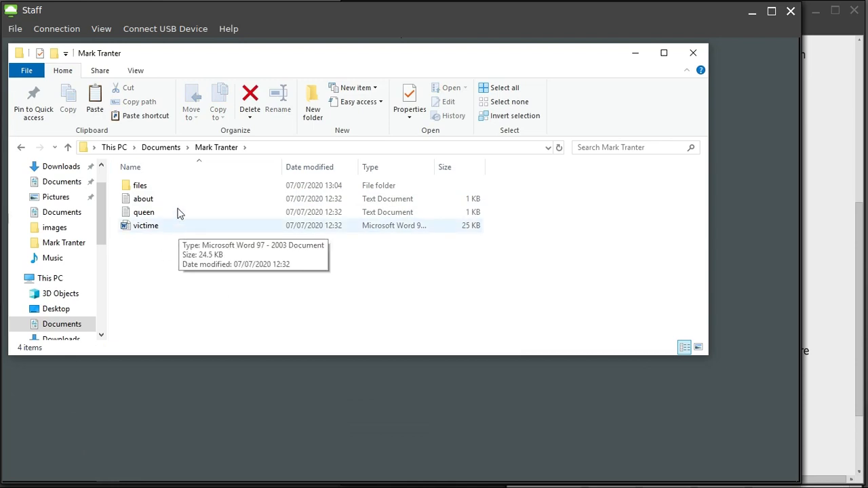
Create a New folder in the student's folder and rename it 'victorian', then view the wordA instructions.
{"action": "left_click", "coordinate": [314, 112]}
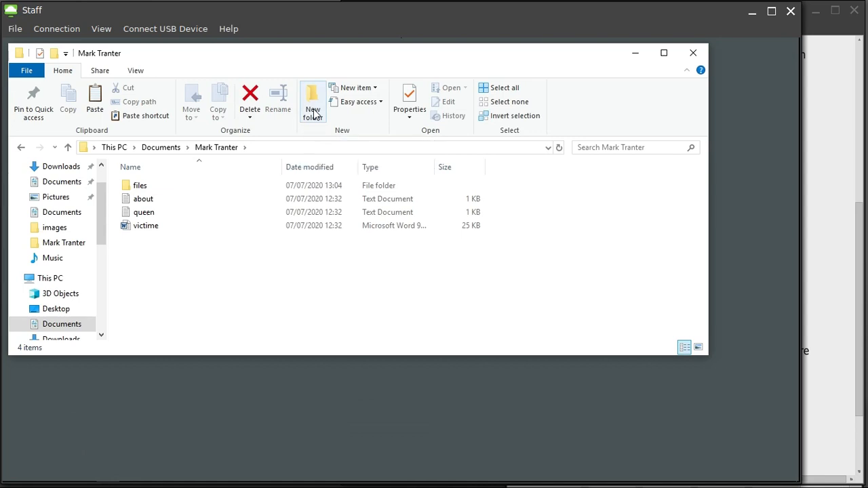
{"action": "left_click", "coordinate": [246, 307]}
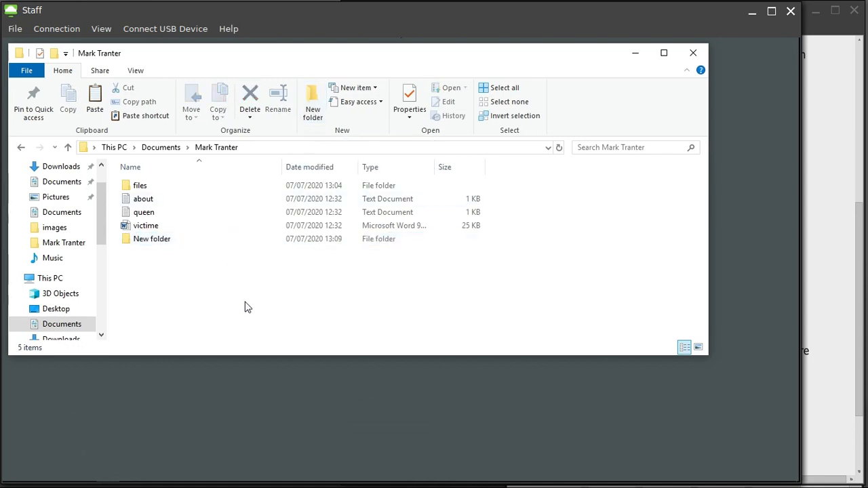
{"action": "left_click", "coordinate": [163, 244]}
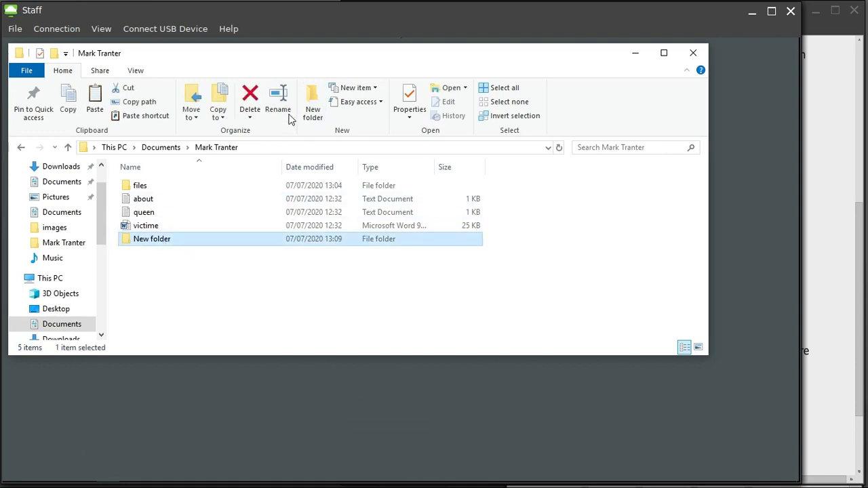
{"action": "left_click", "coordinate": [286, 114]}
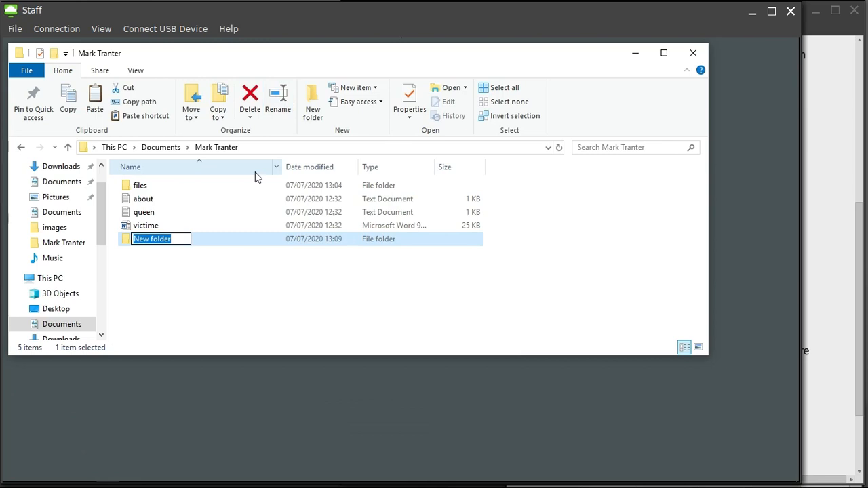
{"action": "type", "text": "vic"}
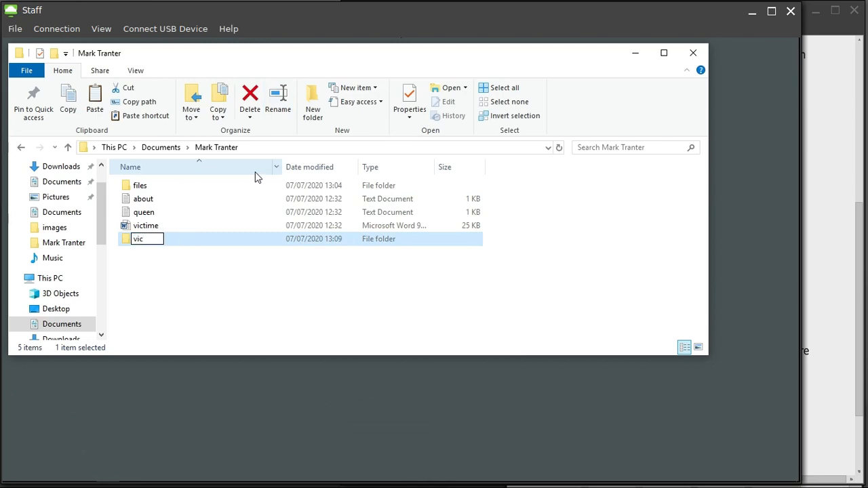
{"action": "type", "text": "torian"}
{"action": "key", "text": "Return"}
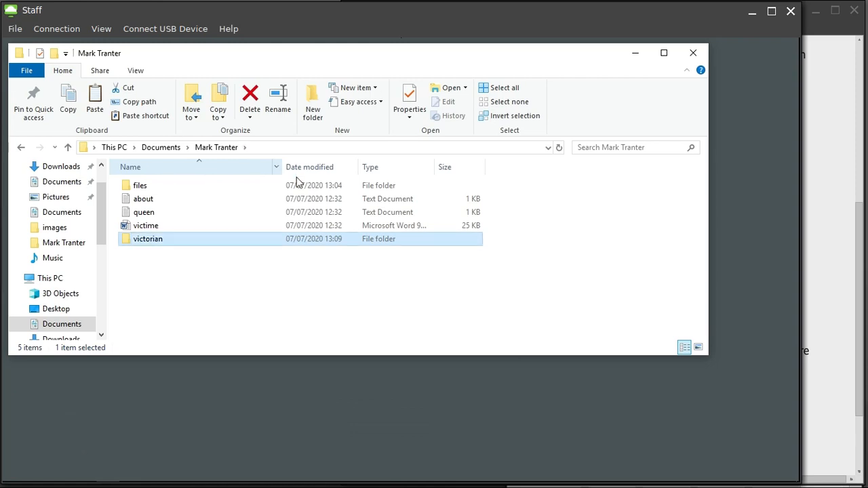
{"action": "left_click", "coordinate": [837, 277]}
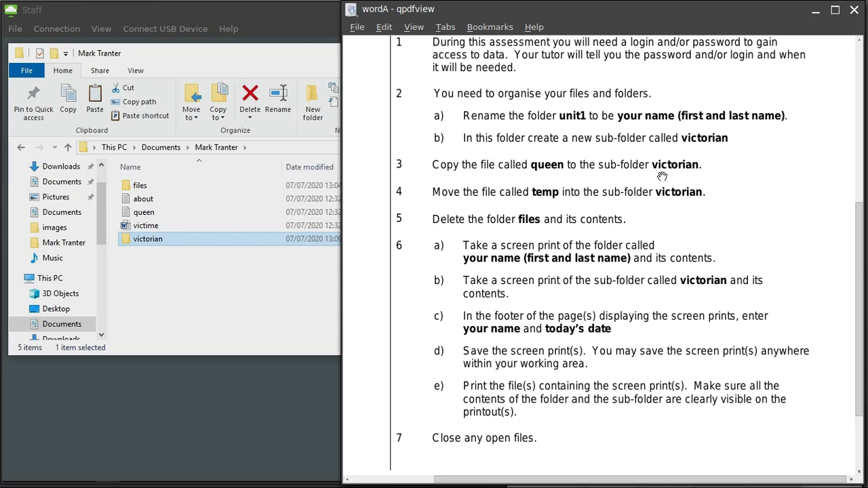
Copy the queen text file into victorian, go back to the parent folder, then view the instructions.
{"action": "left_click", "coordinate": [172, 292]}
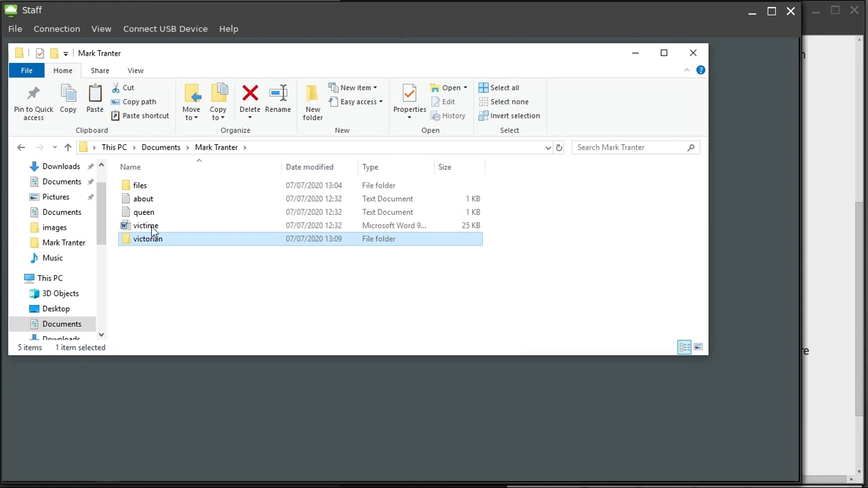
{"action": "left_click", "coordinate": [143, 216]}
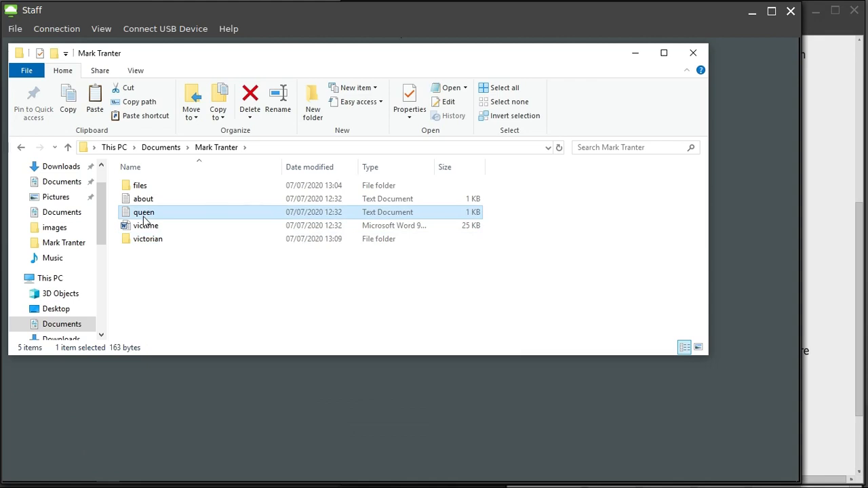
{"action": "double_click", "coordinate": [143, 243]}
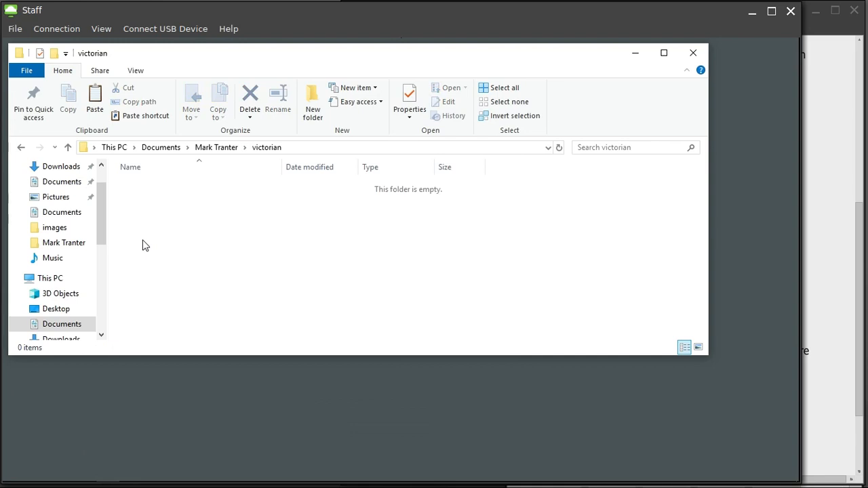
{"action": "key", "text": "ctrl+v"}
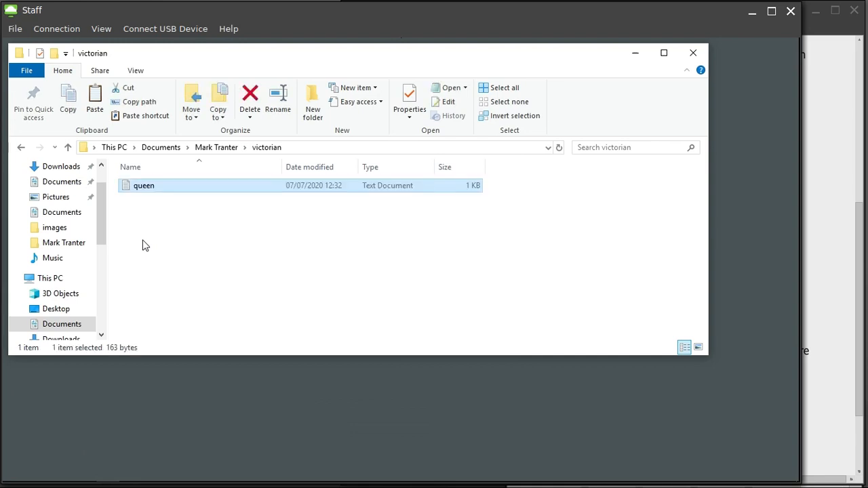
{"action": "left_click", "coordinate": [214, 149]}
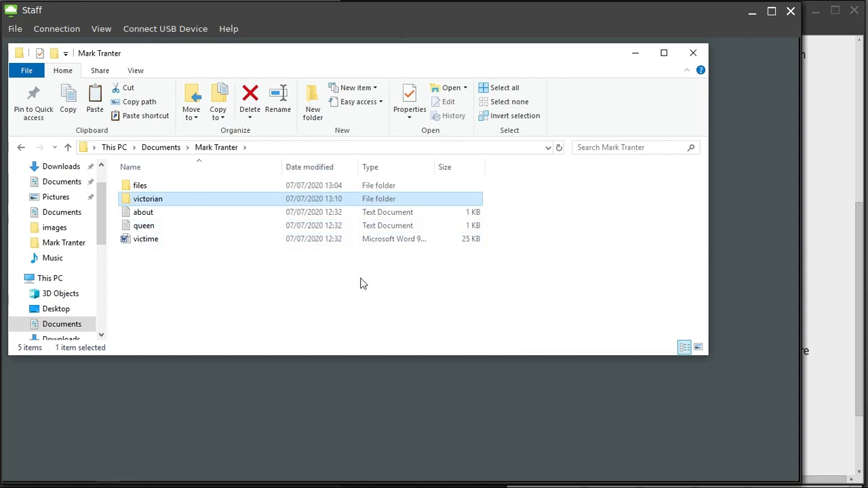
{"action": "left_click", "coordinate": [834, 287]}
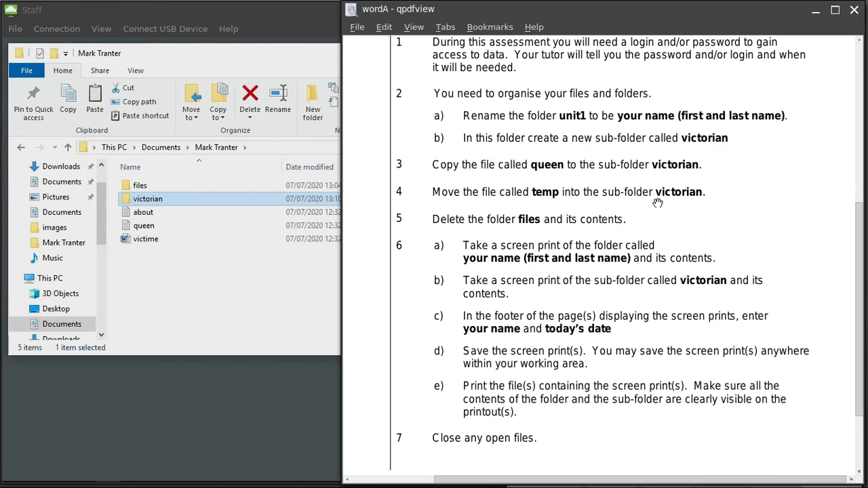
Move the temp file from files into victorian, then check that files holds only Thumbs and train.
{"action": "left_click", "coordinate": [131, 272]}
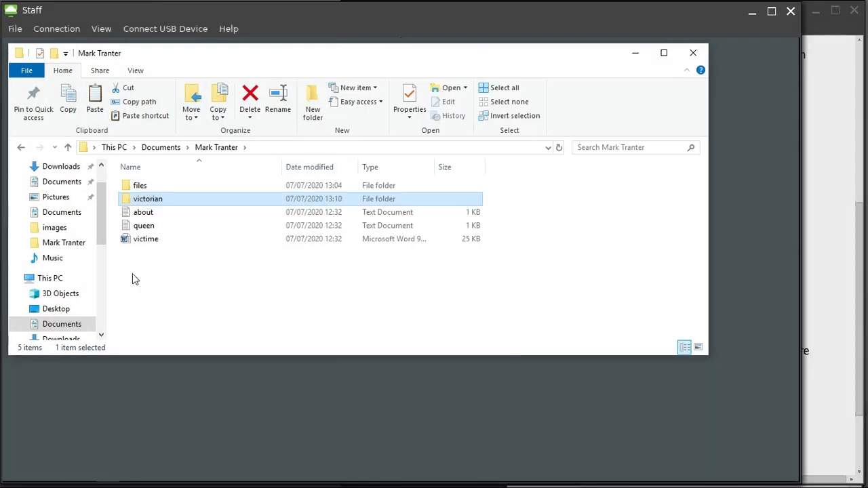
{"action": "double_click", "coordinate": [137, 188]}
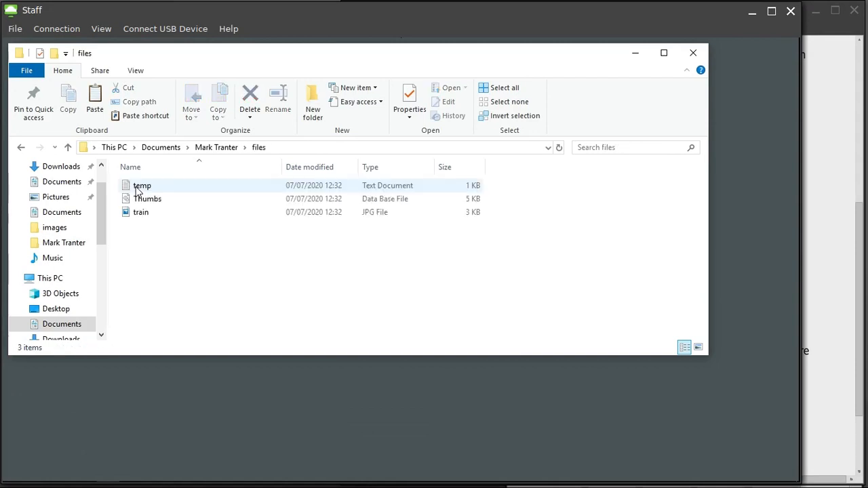
{"action": "left_click", "coordinate": [138, 189]}
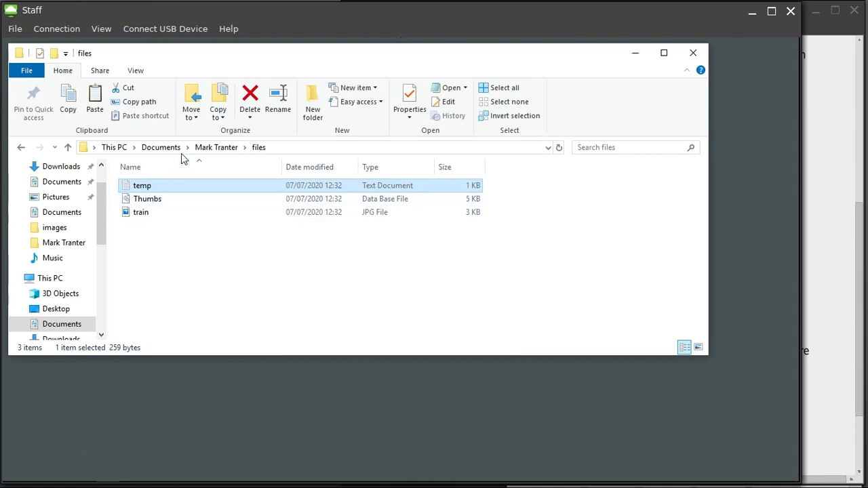
{"action": "left_click", "coordinate": [217, 148]}
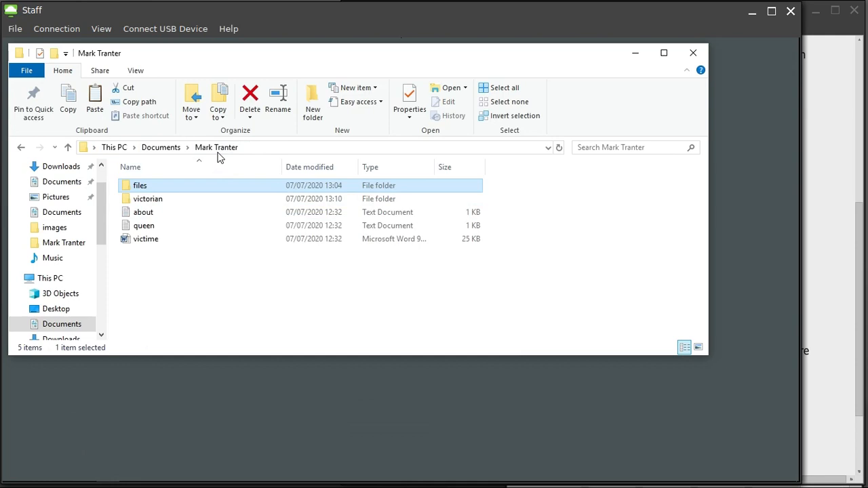
{"action": "double_click", "coordinate": [160, 203]}
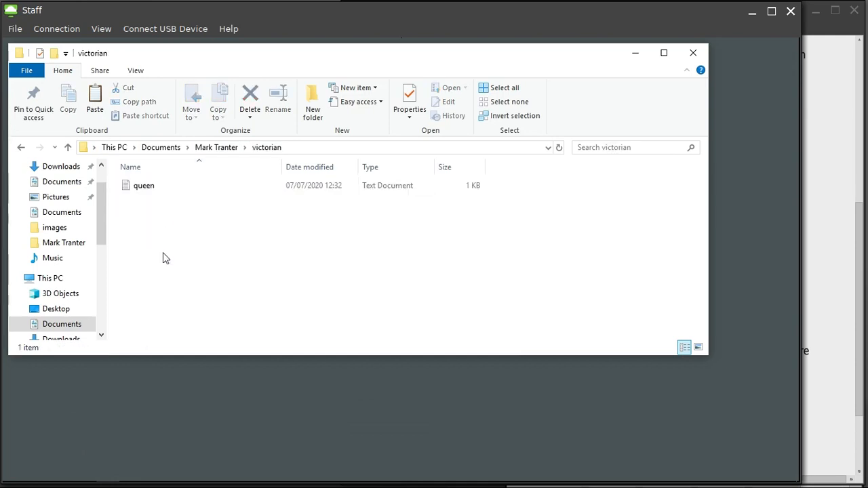
{"action": "key", "text": "ctrl+v"}
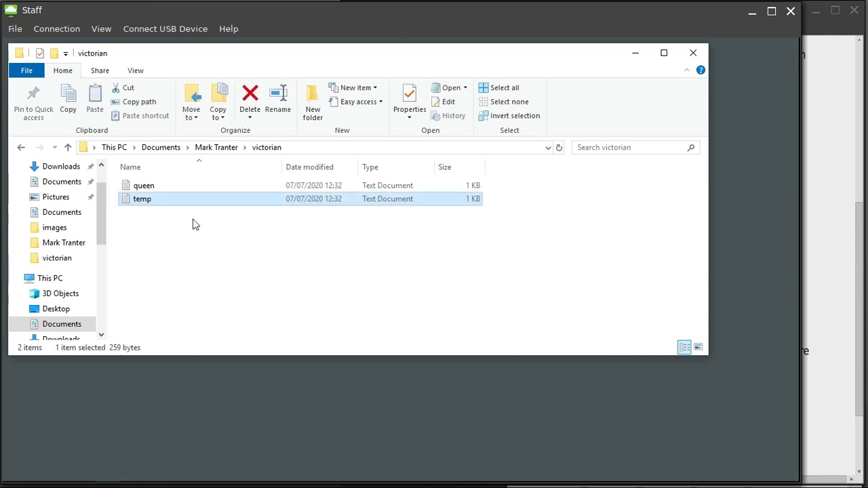
{"action": "left_click", "coordinate": [214, 149]}
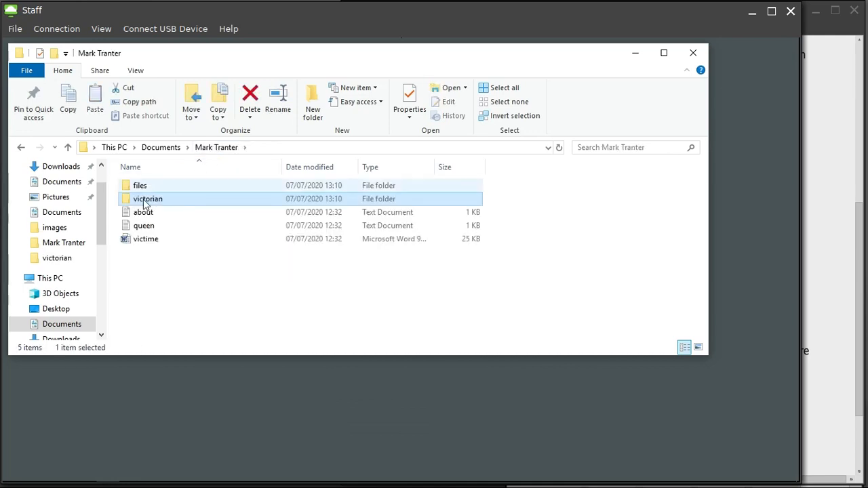
{"action": "double_click", "coordinate": [141, 187]}
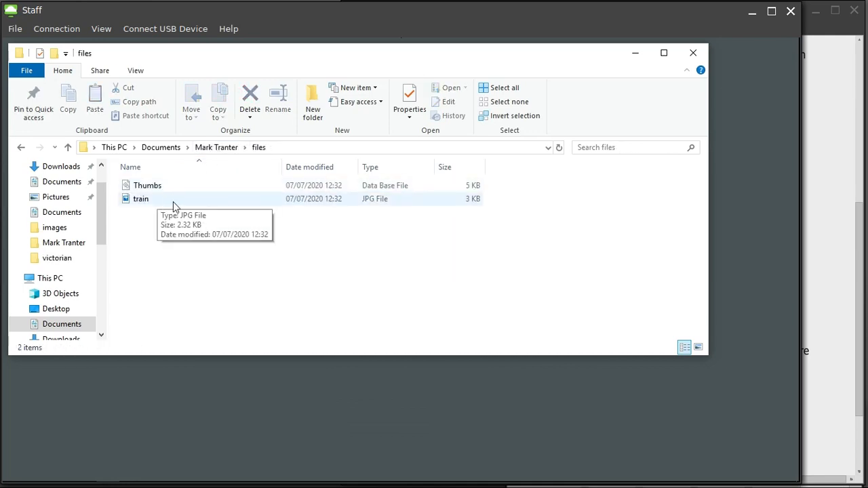
{"action": "left_click", "coordinate": [841, 288]}
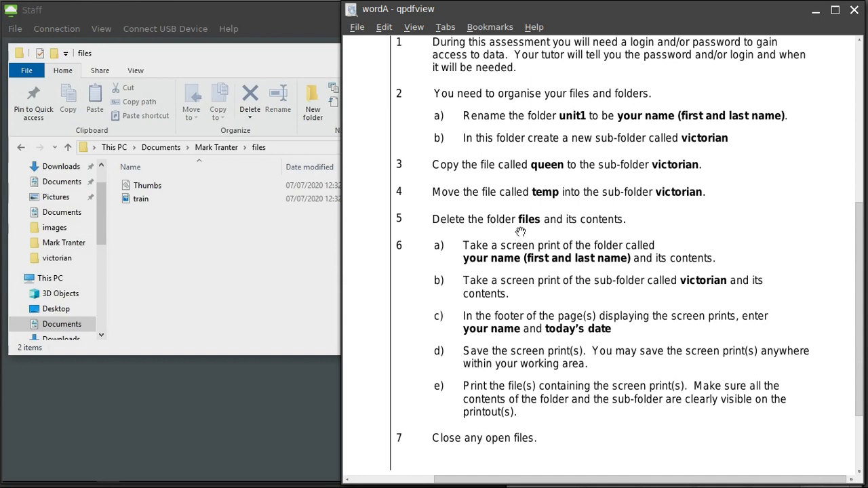
Delete the files folder from the student's folder, then return to the assessment instructions.
{"action": "left_click", "coordinate": [201, 219]}
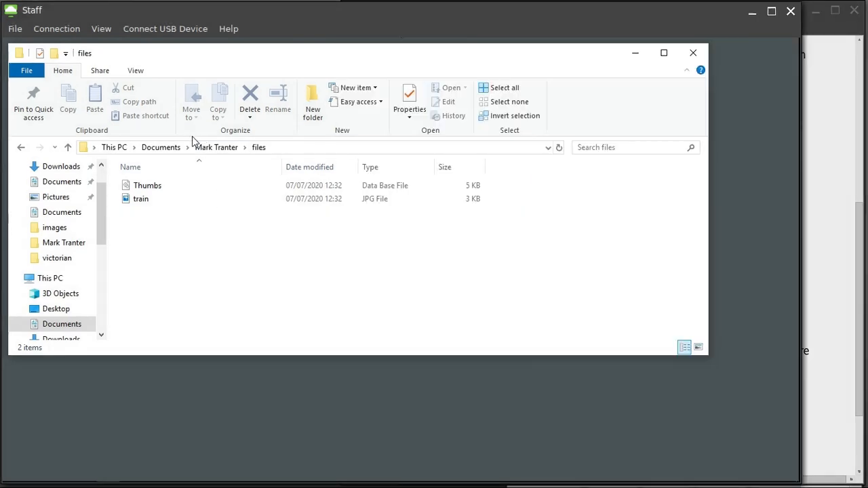
{"action": "left_click", "coordinate": [210, 153]}
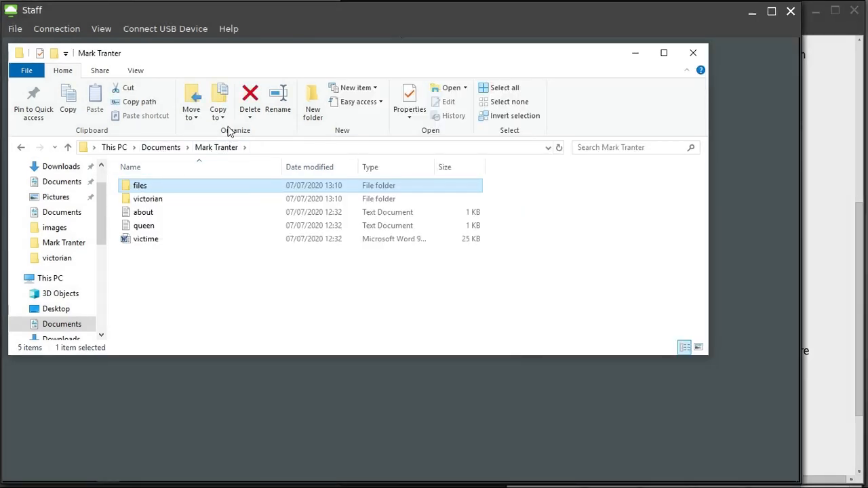
{"action": "left_click", "coordinate": [252, 98]}
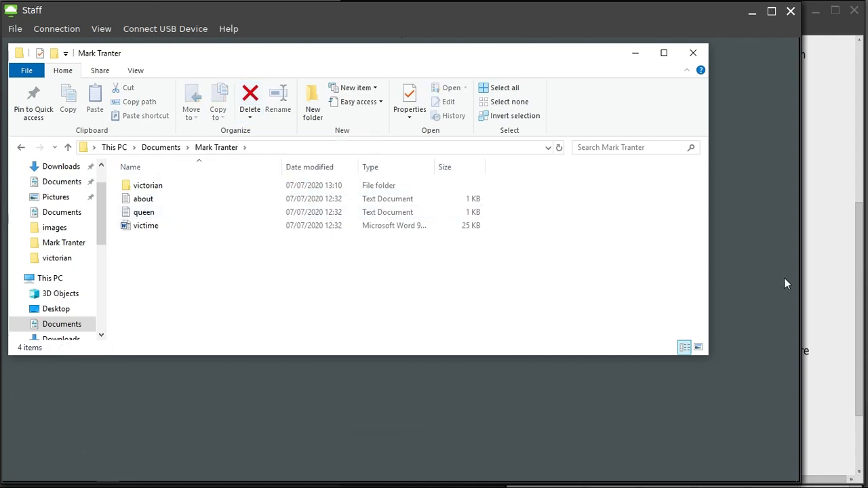
{"action": "left_click", "coordinate": [836, 284]}
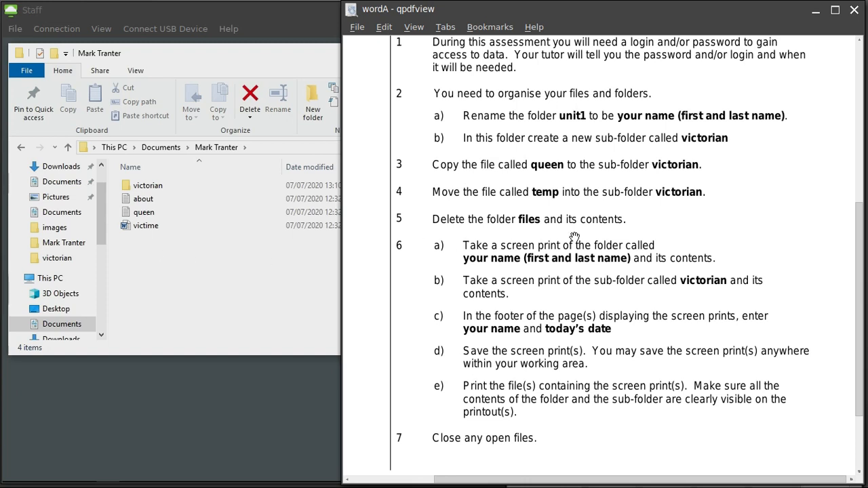
Switch to the remote session and start Word from the Start menu.
{"action": "left_click", "coordinate": [161, 287]}
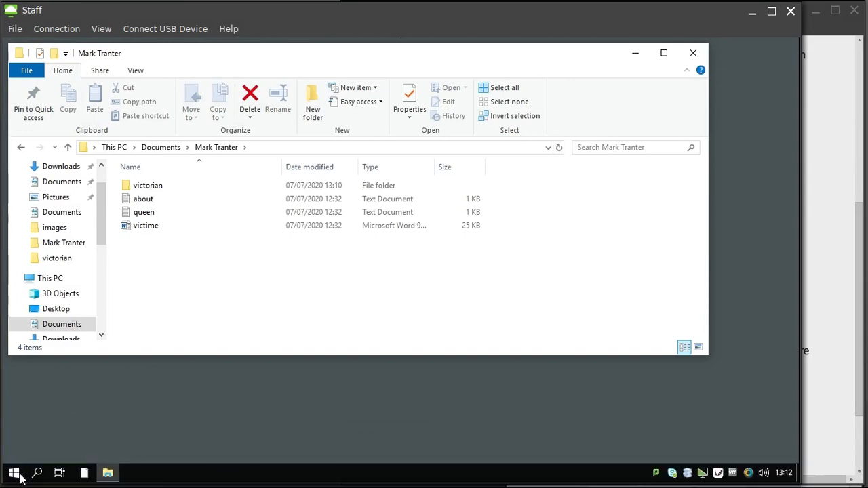
{"action": "left_click", "coordinate": [15, 474]}
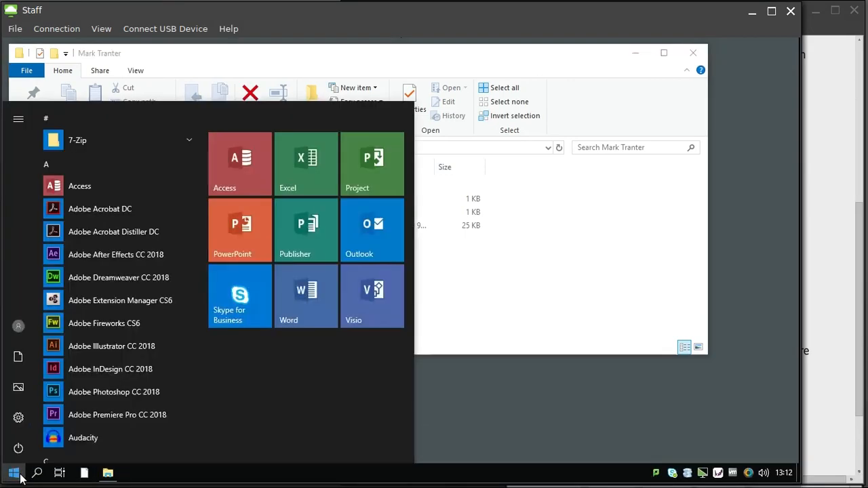
{"action": "left_click", "coordinate": [313, 307]}
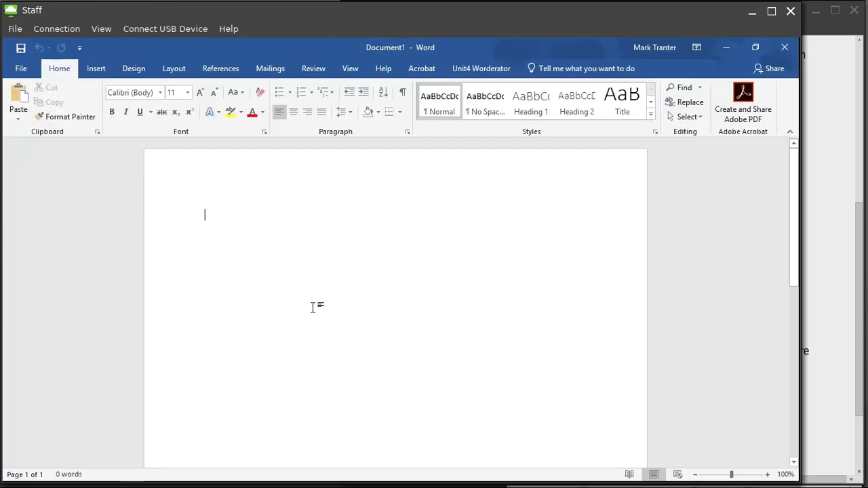
Paste the folder screen print and crop its grey bottom and right edges to about 12.83 × 6.19 cm.
{"action": "key", "text": "ctrl+v"}
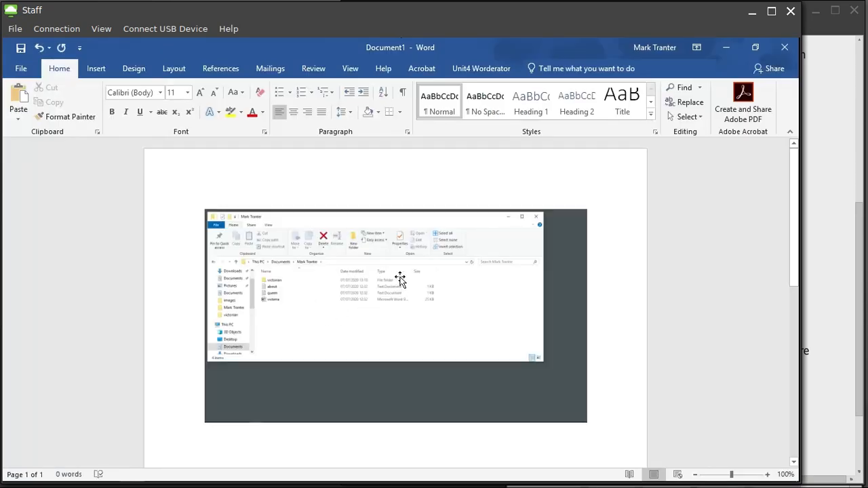
{"action": "left_click", "coordinate": [438, 327]}
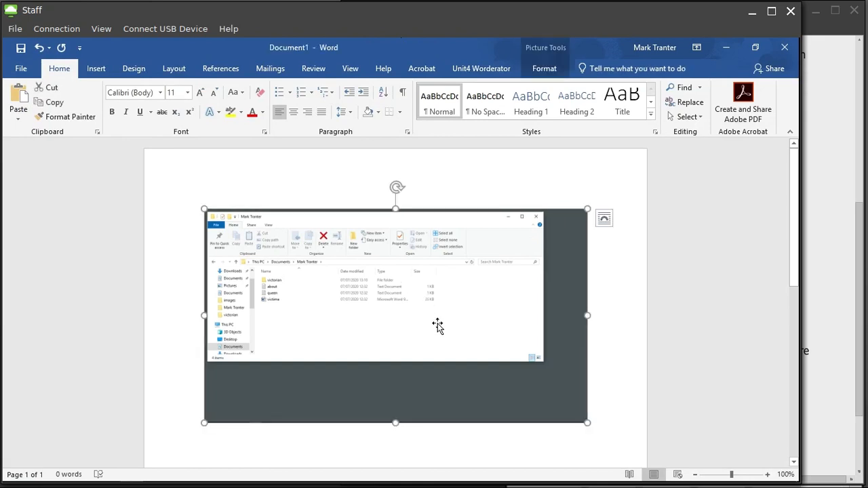
{"action": "left_click", "coordinate": [553, 48]}
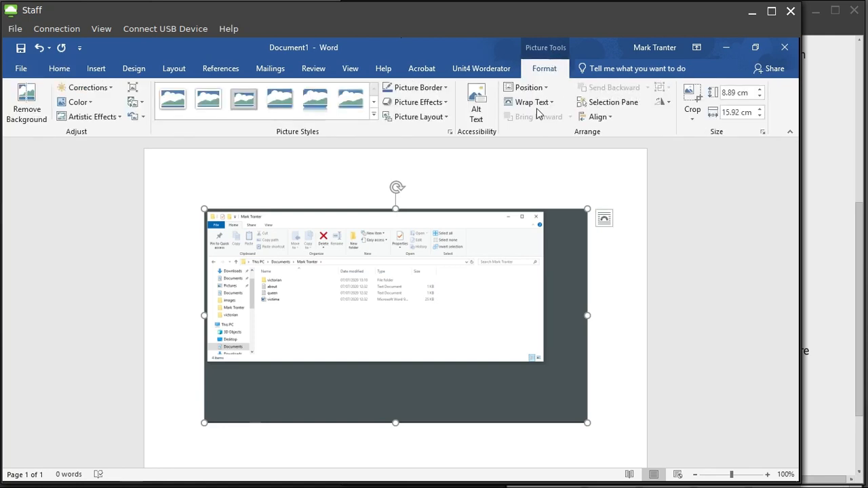
{"action": "left_click", "coordinate": [691, 95]}
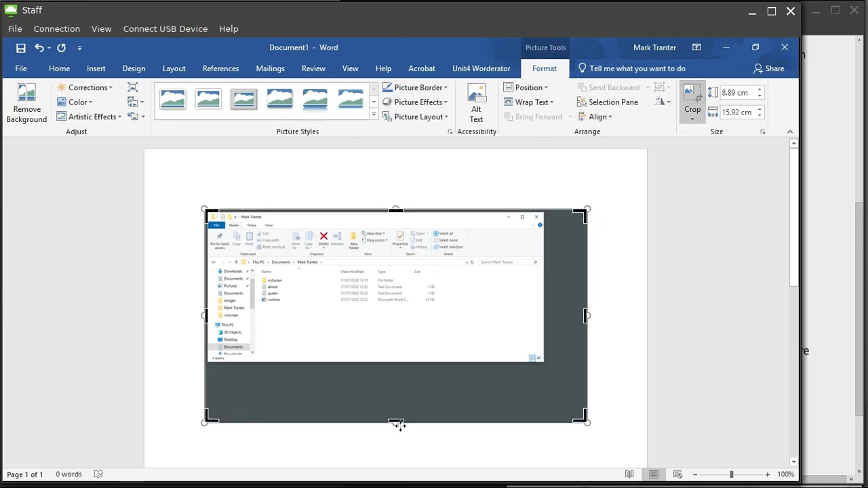
{"action": "left_click_drag", "start_coordinate": [396, 425], "coordinate": [397, 357]}
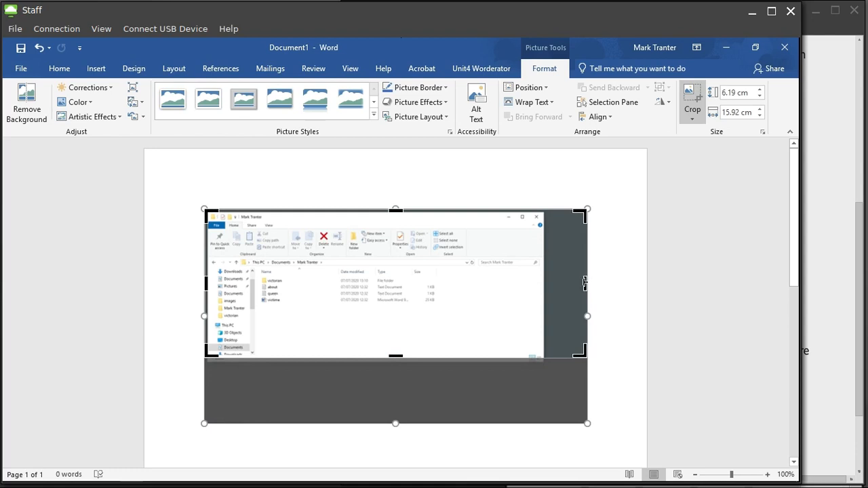
{"action": "left_click_drag", "start_coordinate": [584, 283], "coordinate": [512, 282]}
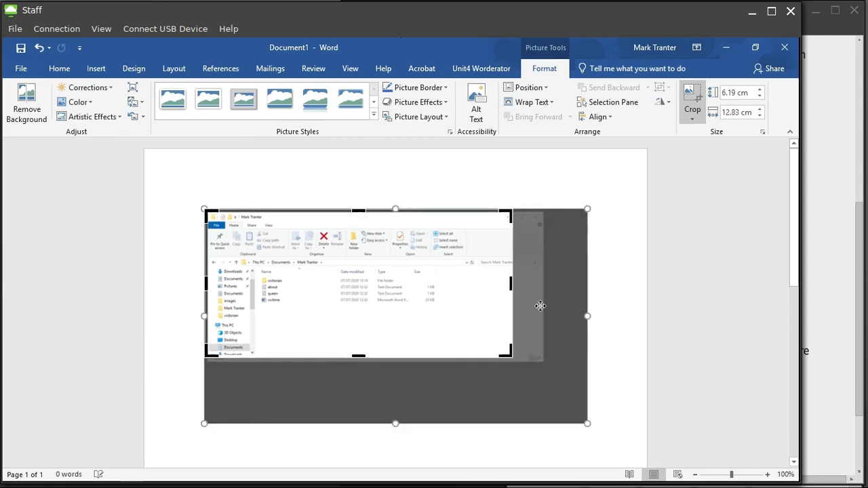
{"action": "left_click", "coordinate": [572, 316]}
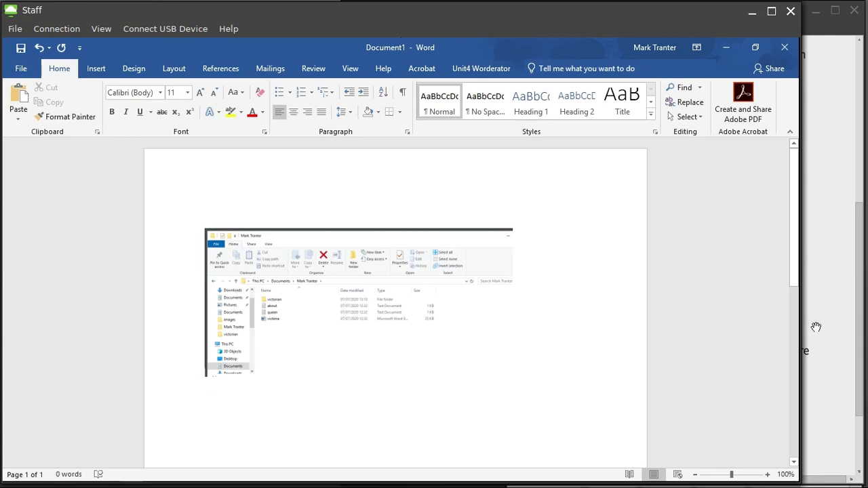
Check the instructions, then minimize Word to reveal File Explorer.
{"action": "left_click", "coordinate": [817, 326]}
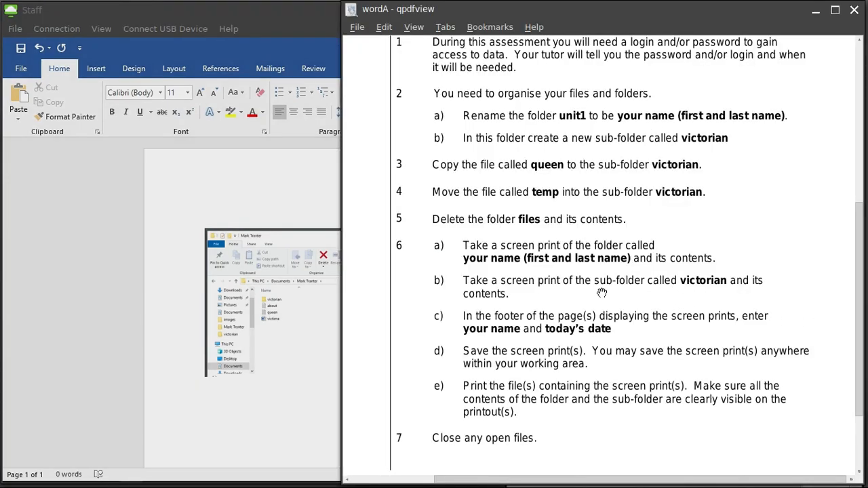
{"action": "left_click", "coordinate": [163, 249]}
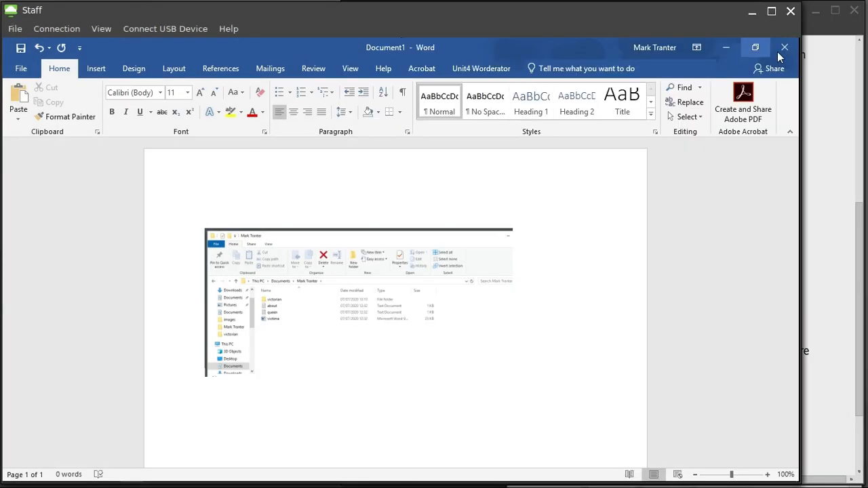
{"action": "left_click", "coordinate": [724, 50]}
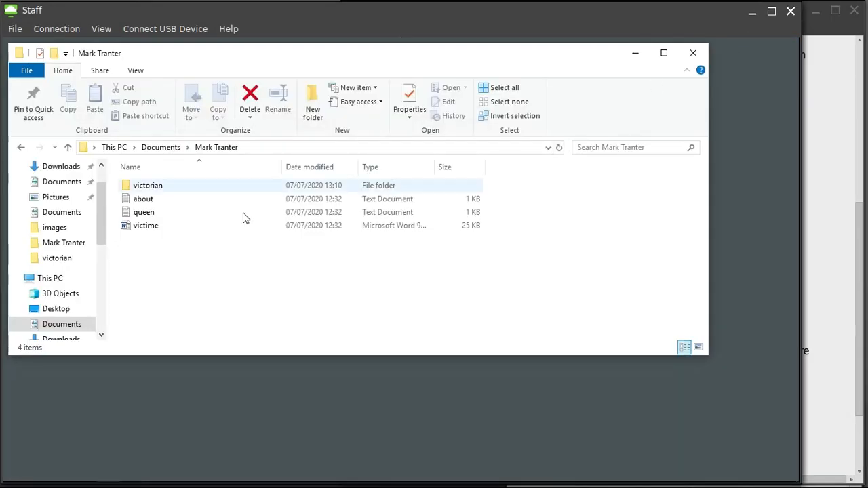
Open the victorian folder to show queen and temp, then switch back to Word.
{"action": "left_click", "coordinate": [154, 190]}
{"action": "double_click", "coordinate": [154, 191]}
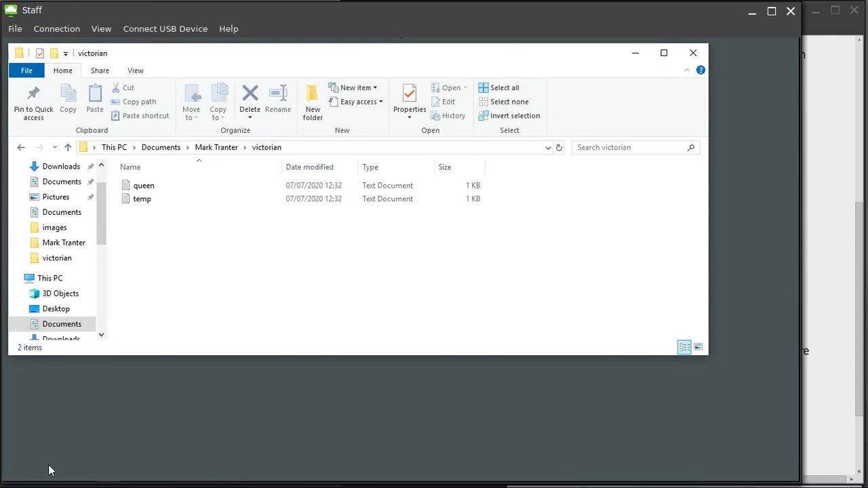
{"action": "left_click", "coordinate": [19, 473]}
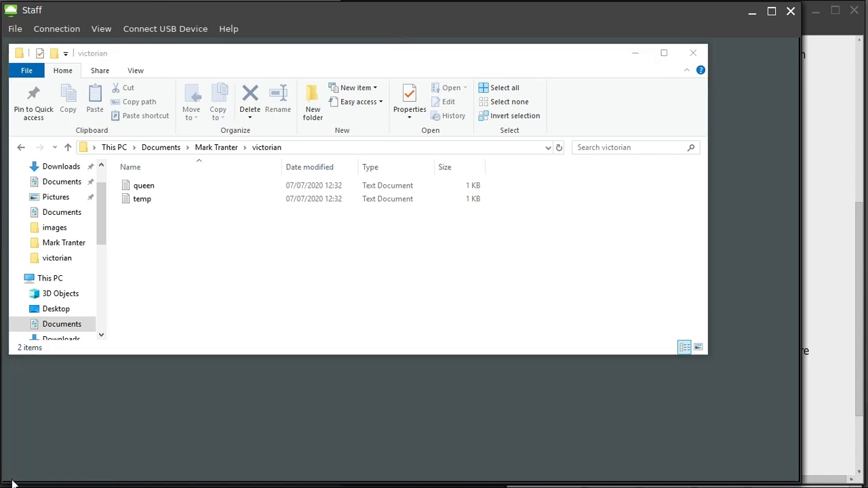
{"action": "mouse_move", "coordinate": [17, 477]}
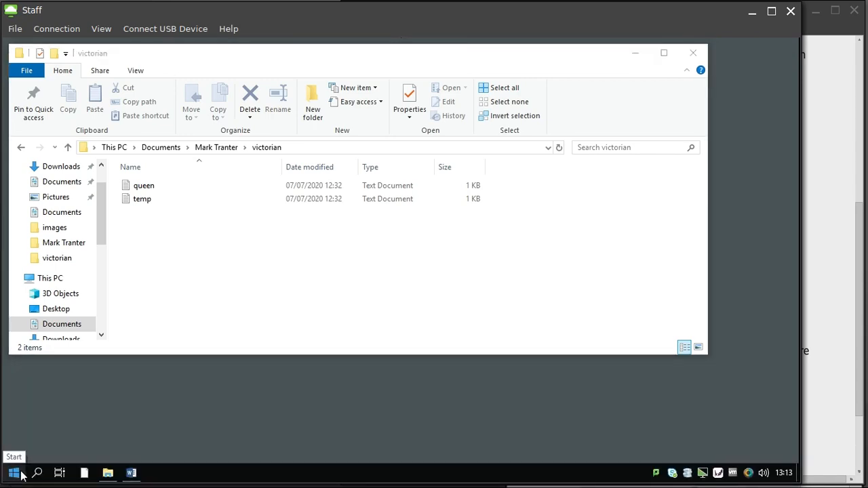
{"action": "left_click", "coordinate": [131, 474]}
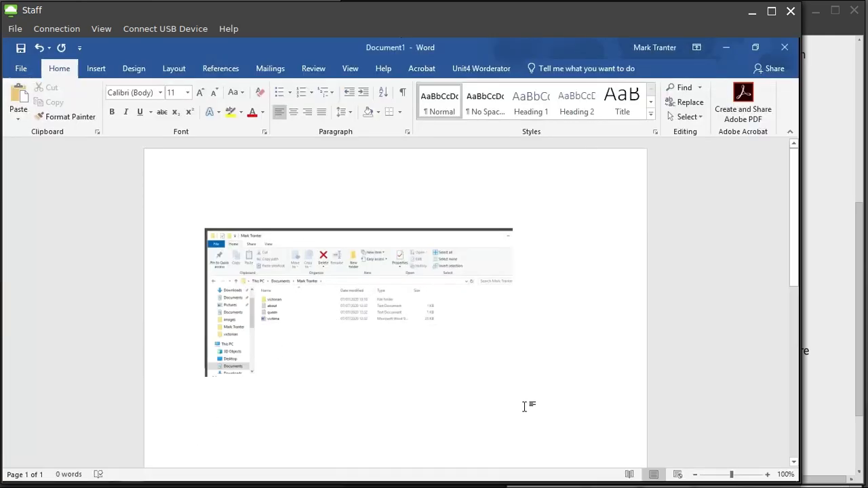
Paste the victorian folder screen print on a new line below the first picture.
{"action": "key", "text": "Return"}
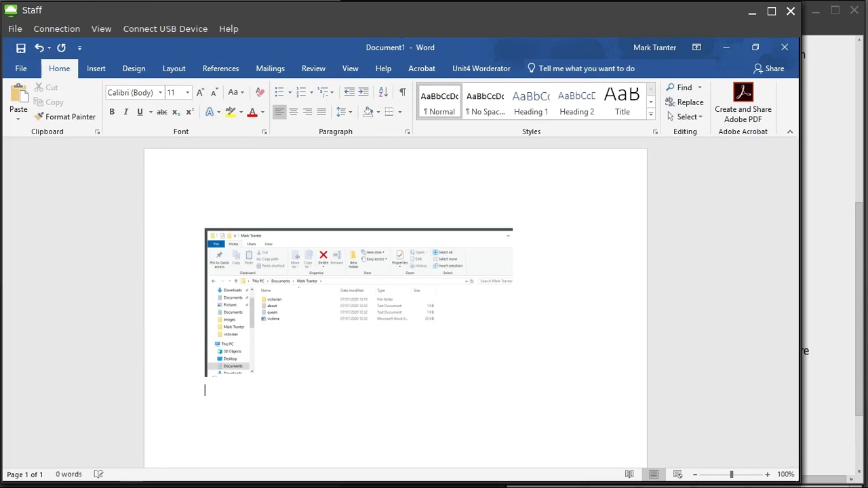
{"action": "key", "text": "ctrl+v"}
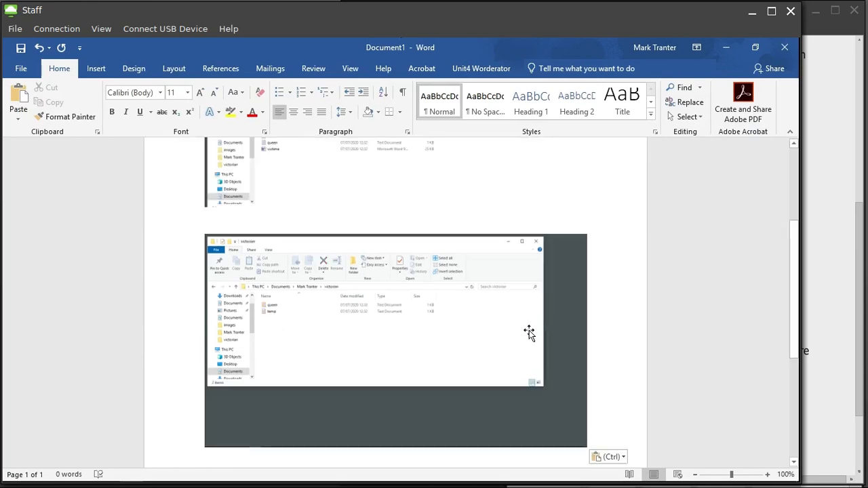
{"action": "left_click", "coordinate": [523, 345]}
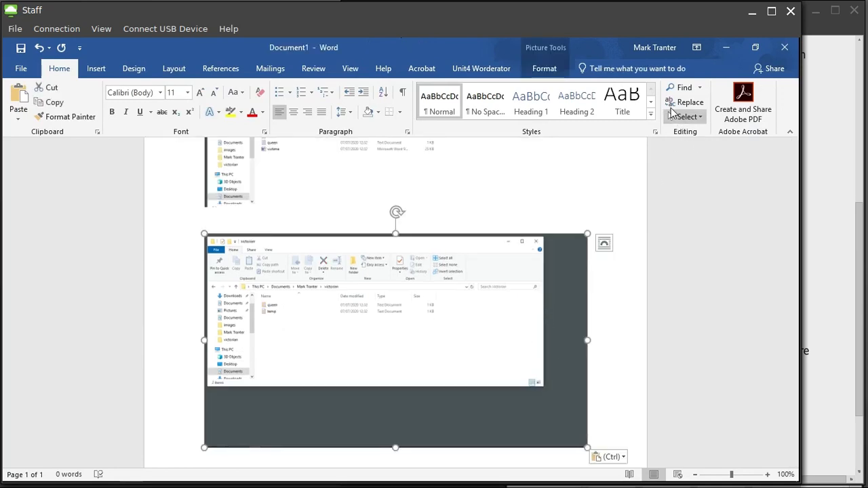
Crop the grey space off the bottom and right of the victorian screen print.
{"action": "left_click", "coordinate": [553, 62]}
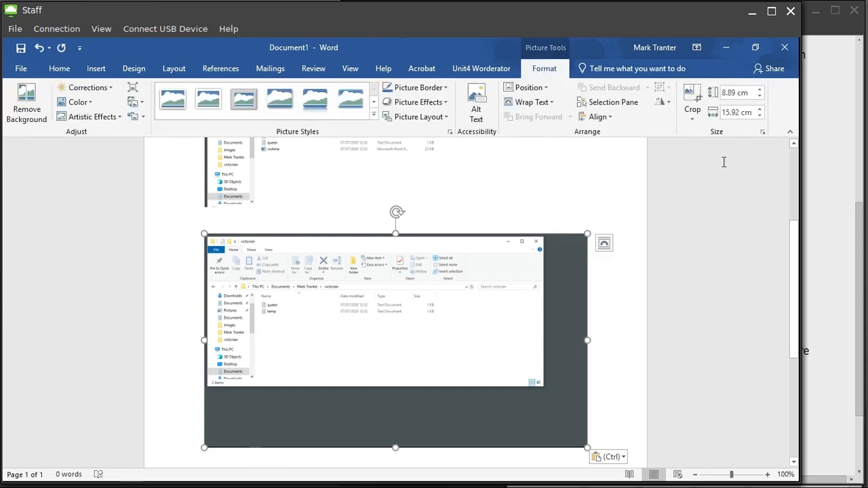
{"action": "left_click", "coordinate": [692, 116]}
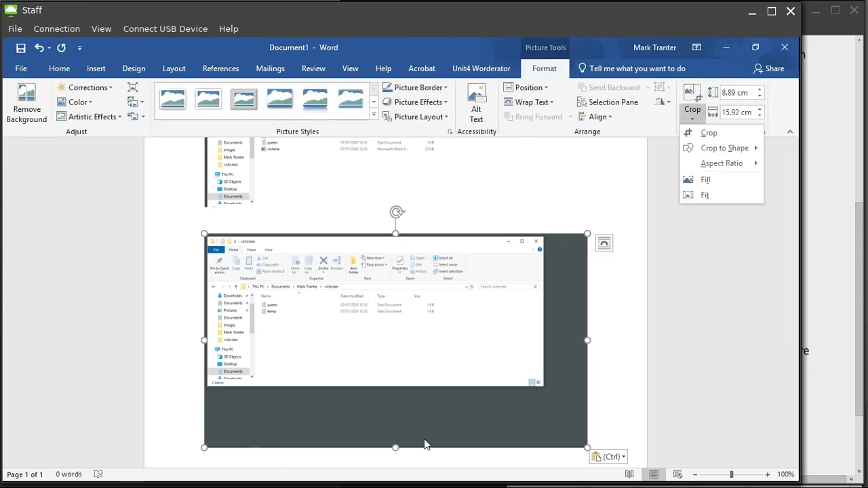
{"action": "left_click", "coordinate": [397, 441]}
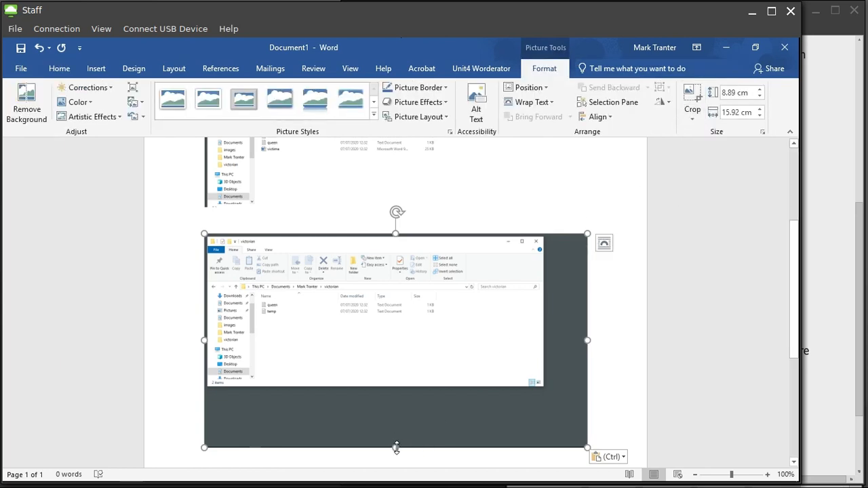
{"action": "left_click", "coordinate": [691, 95]}
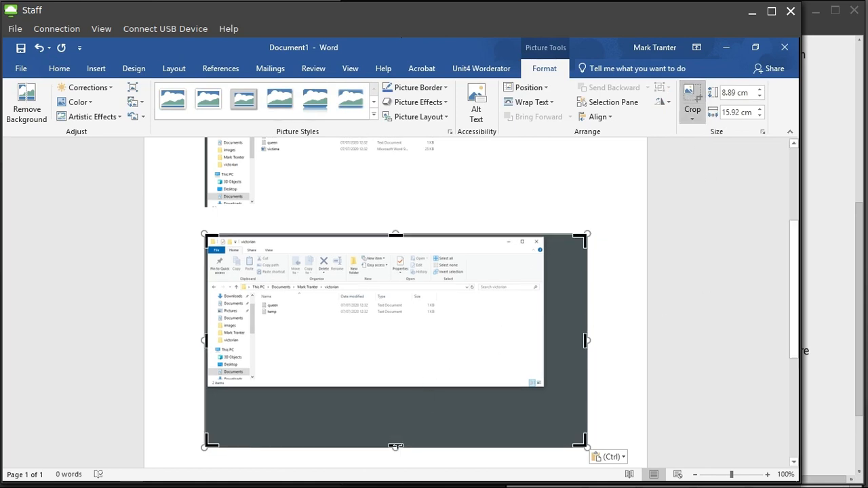
{"action": "left_click_drag", "start_coordinate": [395, 445], "coordinate": [398, 387]}
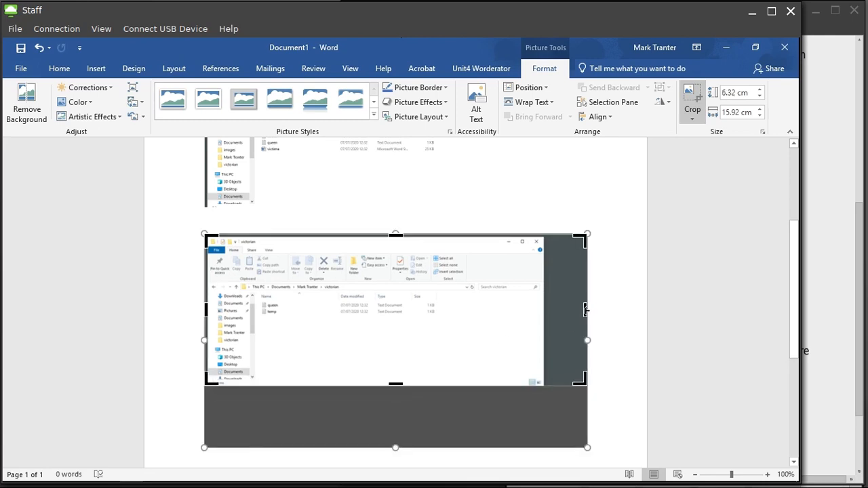
{"action": "left_click_drag", "start_coordinate": [586, 309], "coordinate": [535, 315]}
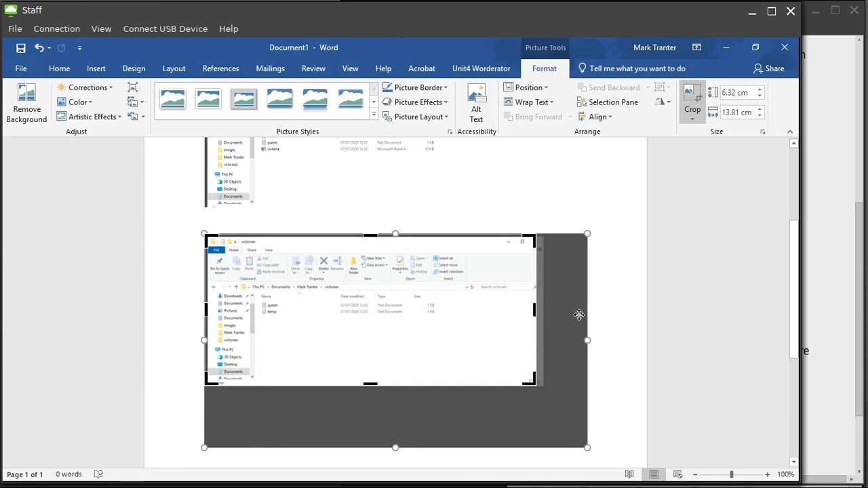
{"action": "left_click", "coordinate": [579, 315]}
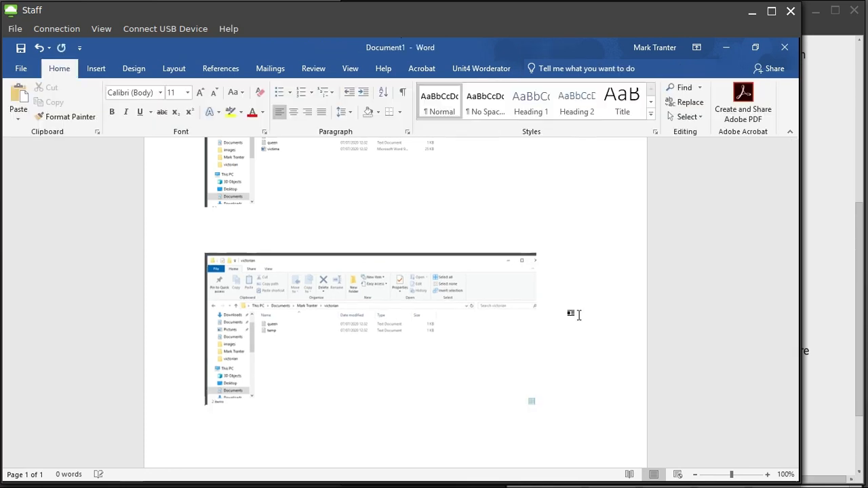
{"action": "left_click", "coordinate": [840, 274]}
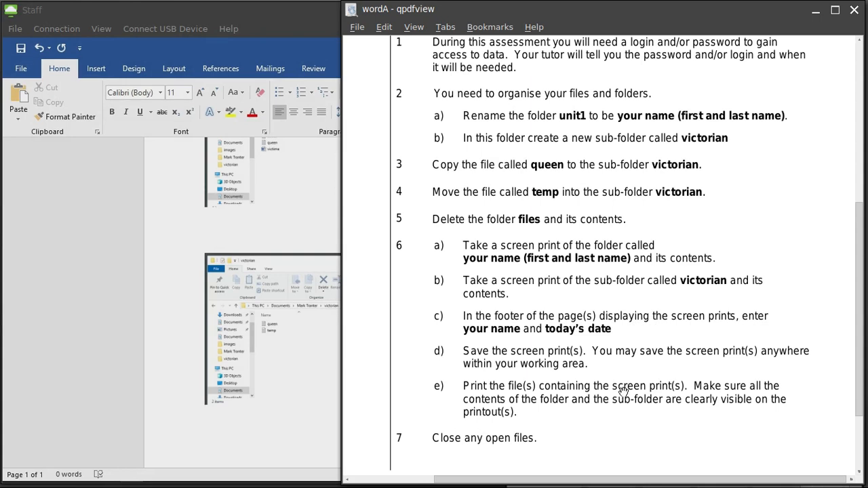
{"action": "left_click", "coordinate": [271, 433]}
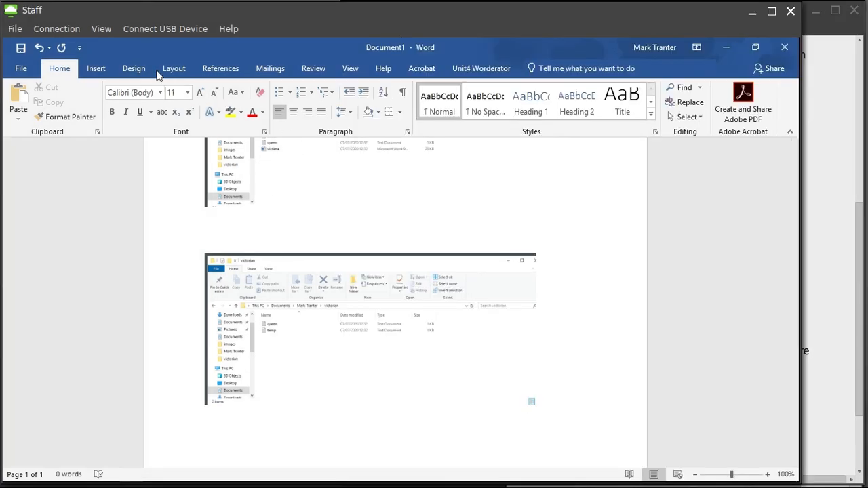
Insert a Blank footer containing the student's name followed by the date 07/07/2020.
{"action": "left_click", "coordinate": [96, 68]}
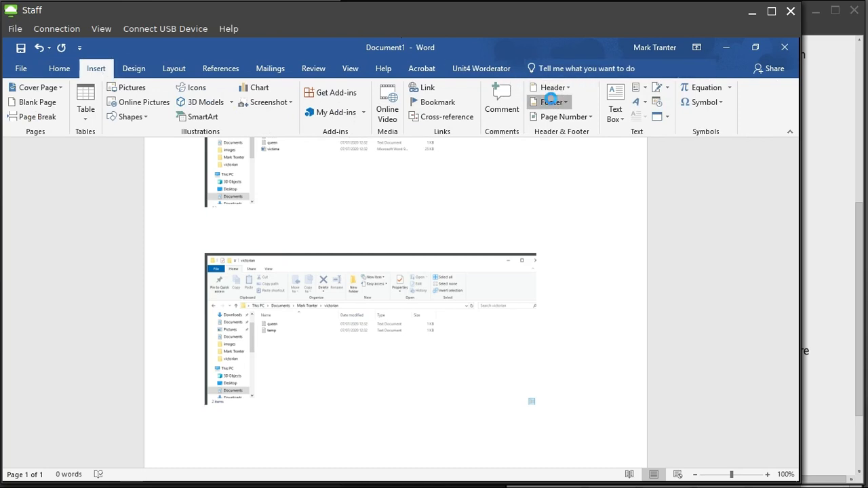
{"action": "left_click", "coordinate": [551, 102]}
{"action": "left_click", "coordinate": [600, 165]}
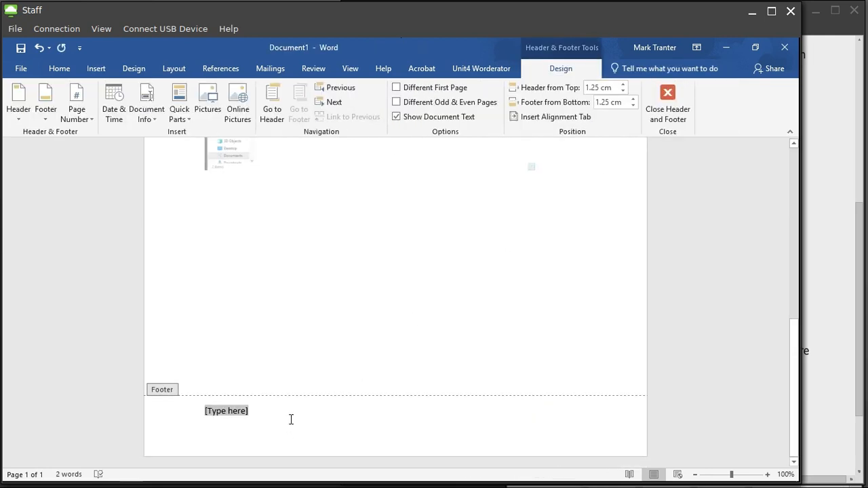
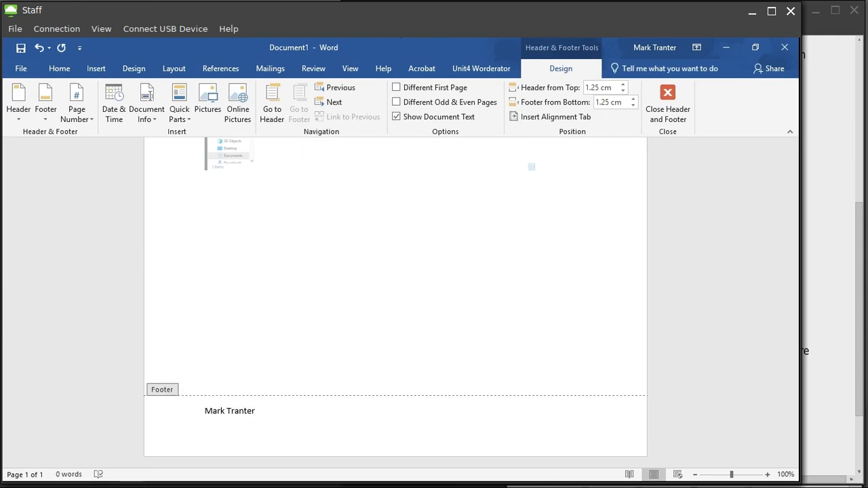
{"action": "left_click", "coordinate": [122, 114]}
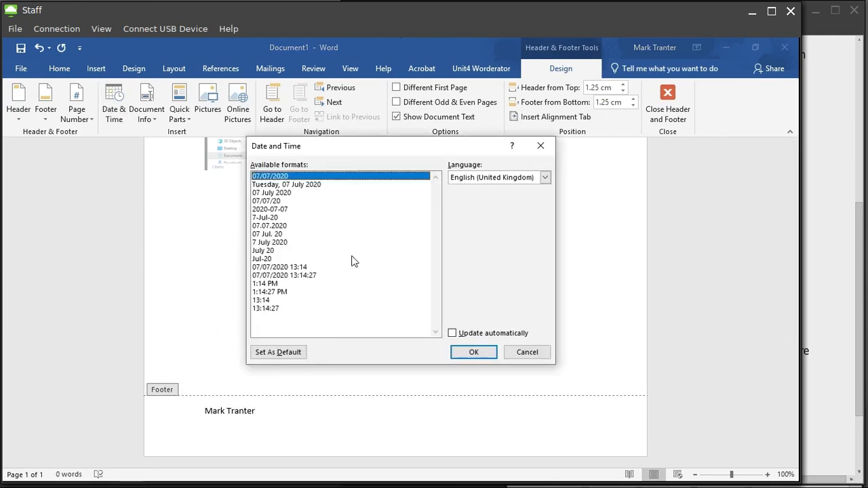
{"action": "left_click", "coordinate": [473, 354]}
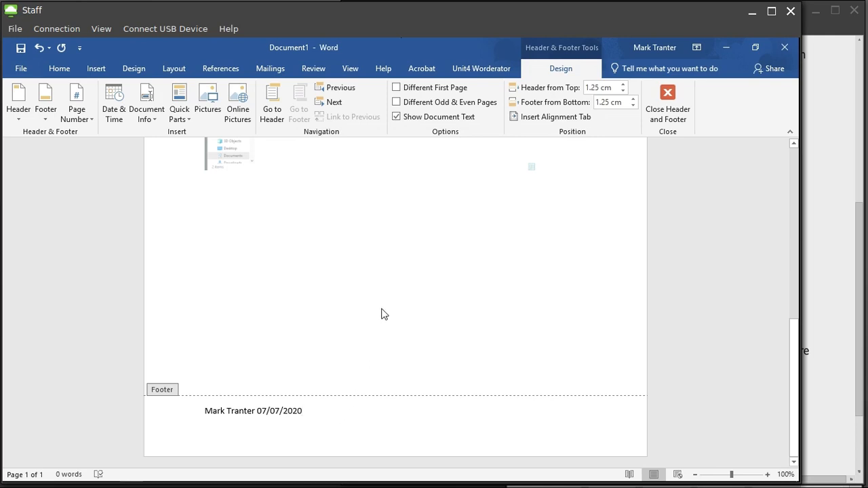
Save the document as 'screenprints' in This PC's Documents folder.
{"action": "left_click", "coordinate": [17, 73]}
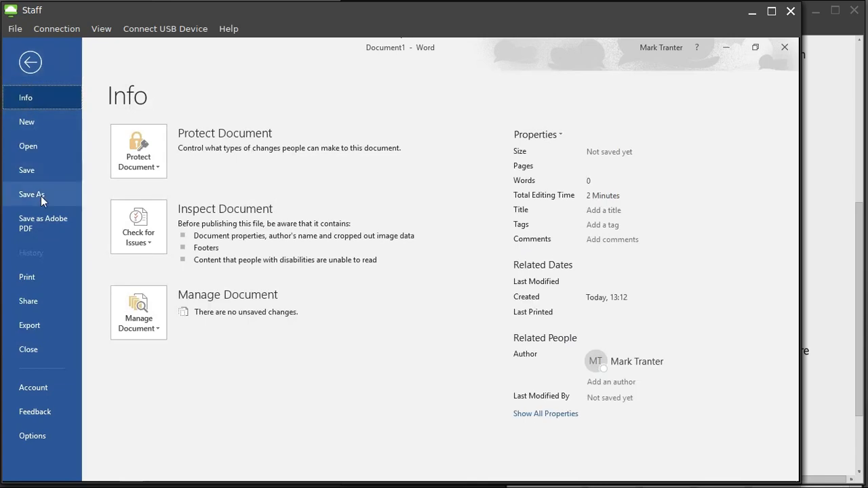
{"action": "left_click", "coordinate": [40, 196]}
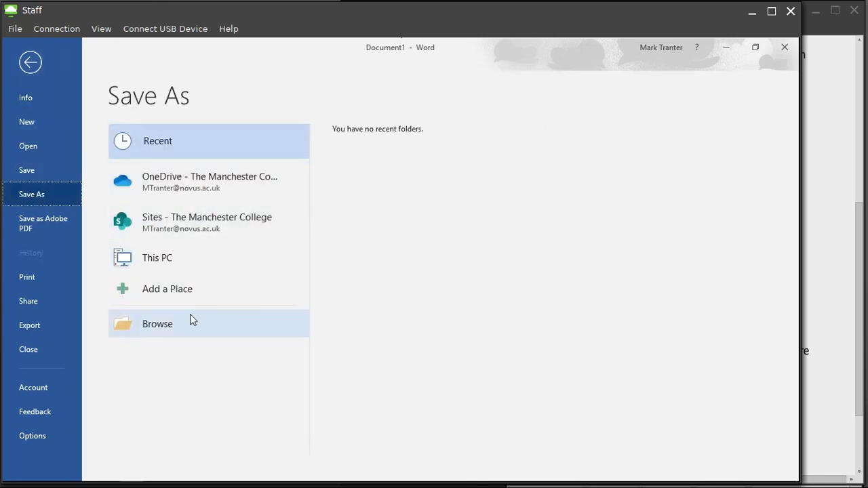
{"action": "left_click", "coordinate": [181, 256]}
{"action": "left_click", "coordinate": [382, 133]}
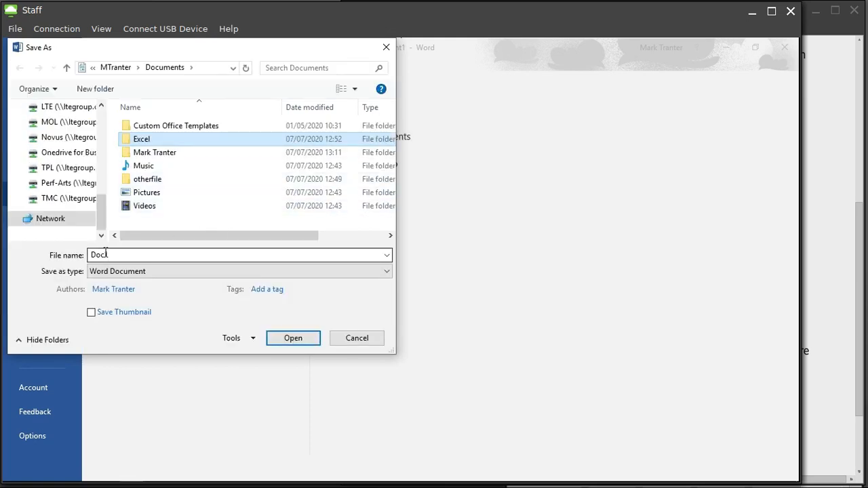
{"action": "double_click", "coordinate": [112, 254]}
{"action": "type", "text": "screenprints"}
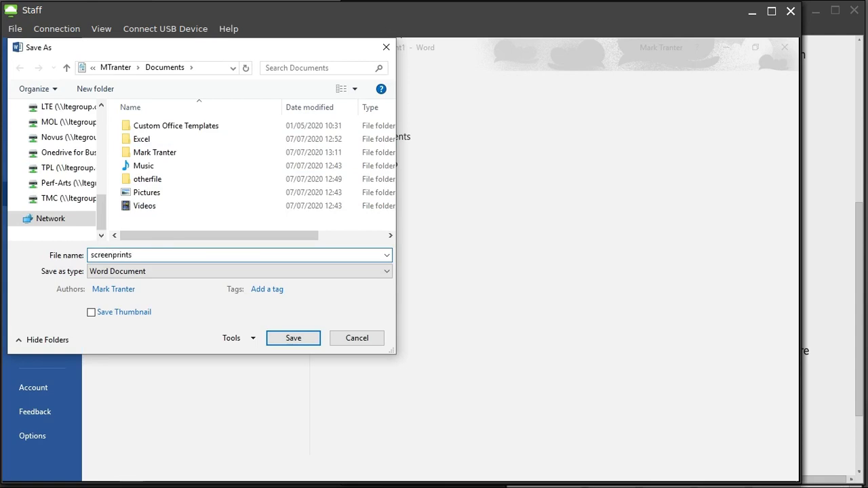
{"action": "key", "text": "Return"}
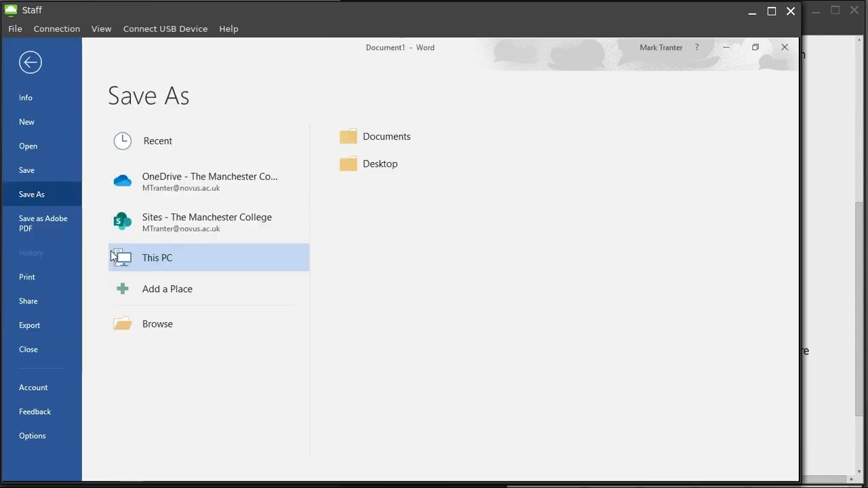
Review the qpdfview instructions, then return to Word and close footer editing.
{"action": "left_click", "coordinate": [820, 120]}
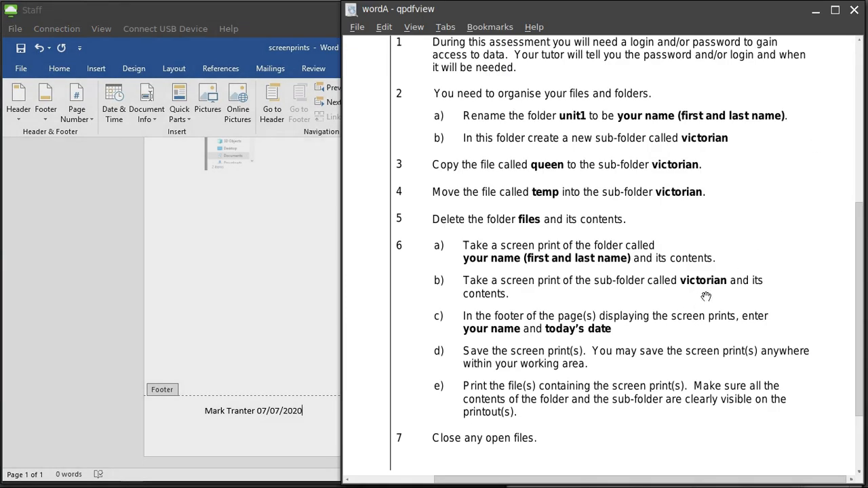
{"action": "scroll", "coordinate": [706, 297], "scroll_direction": "down", "scroll_amount": 1}
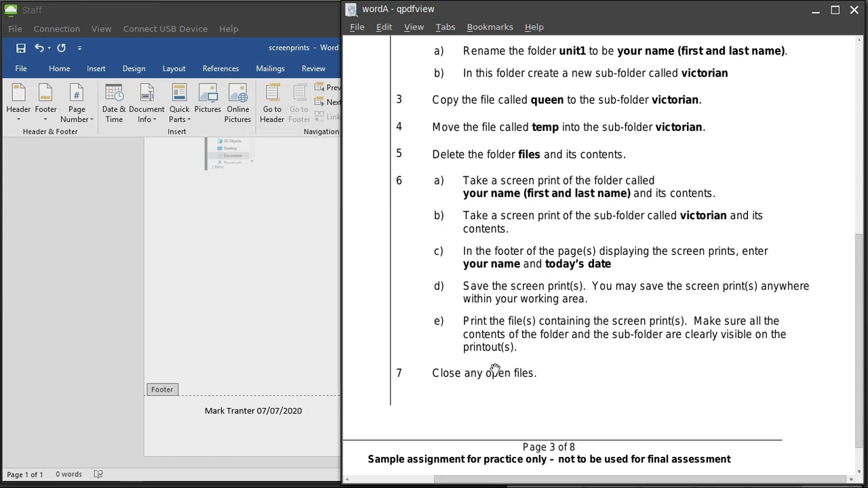
{"action": "left_click", "coordinate": [268, 342]}
{"action": "scroll", "coordinate": [471, 250], "scroll_direction": "up", "scroll_amount": 10}
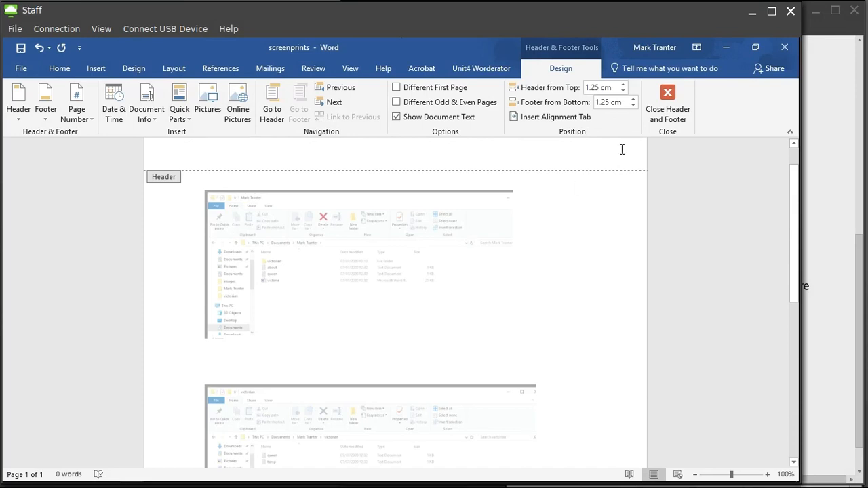
{"action": "left_click", "coordinate": [668, 108]}
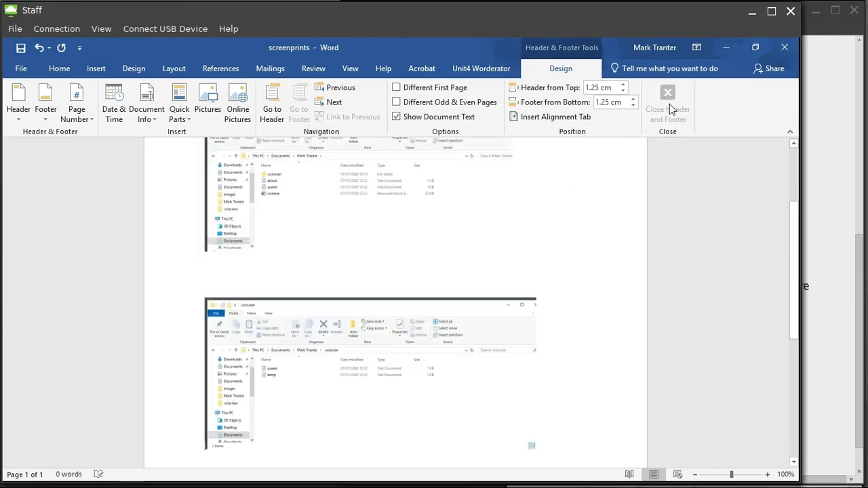
Close Word and bring the qpdfview instructions and screen recorder to the front.
{"action": "left_click", "coordinate": [788, 47]}
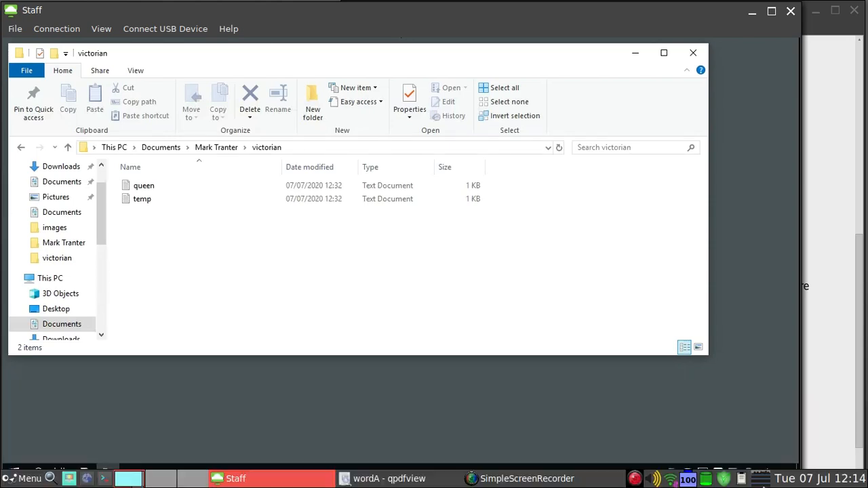
{"action": "left_click", "coordinate": [828, 459]}
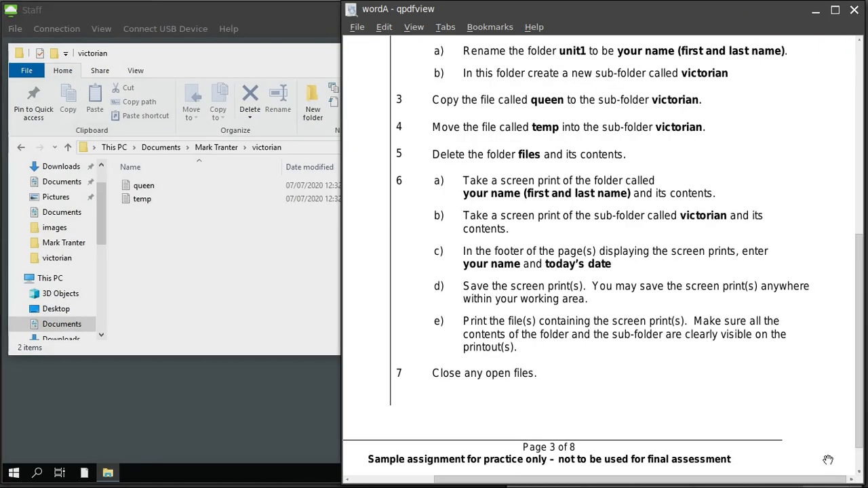
{"action": "left_click", "coordinate": [580, 479]}
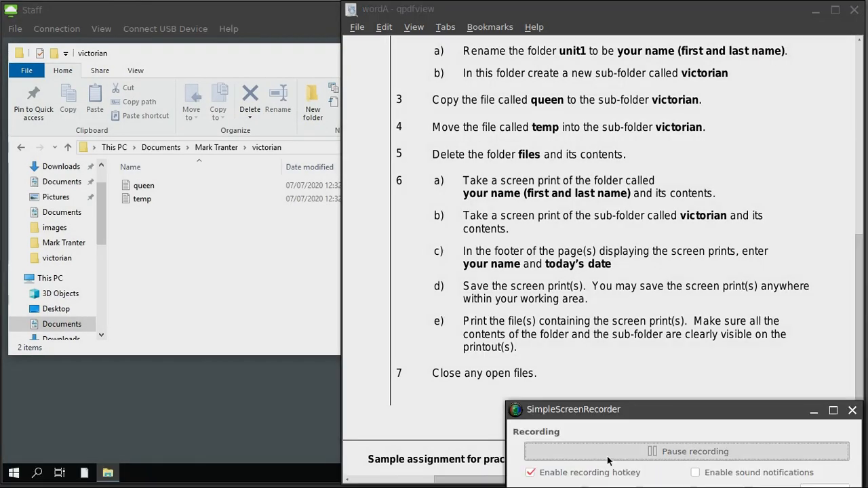